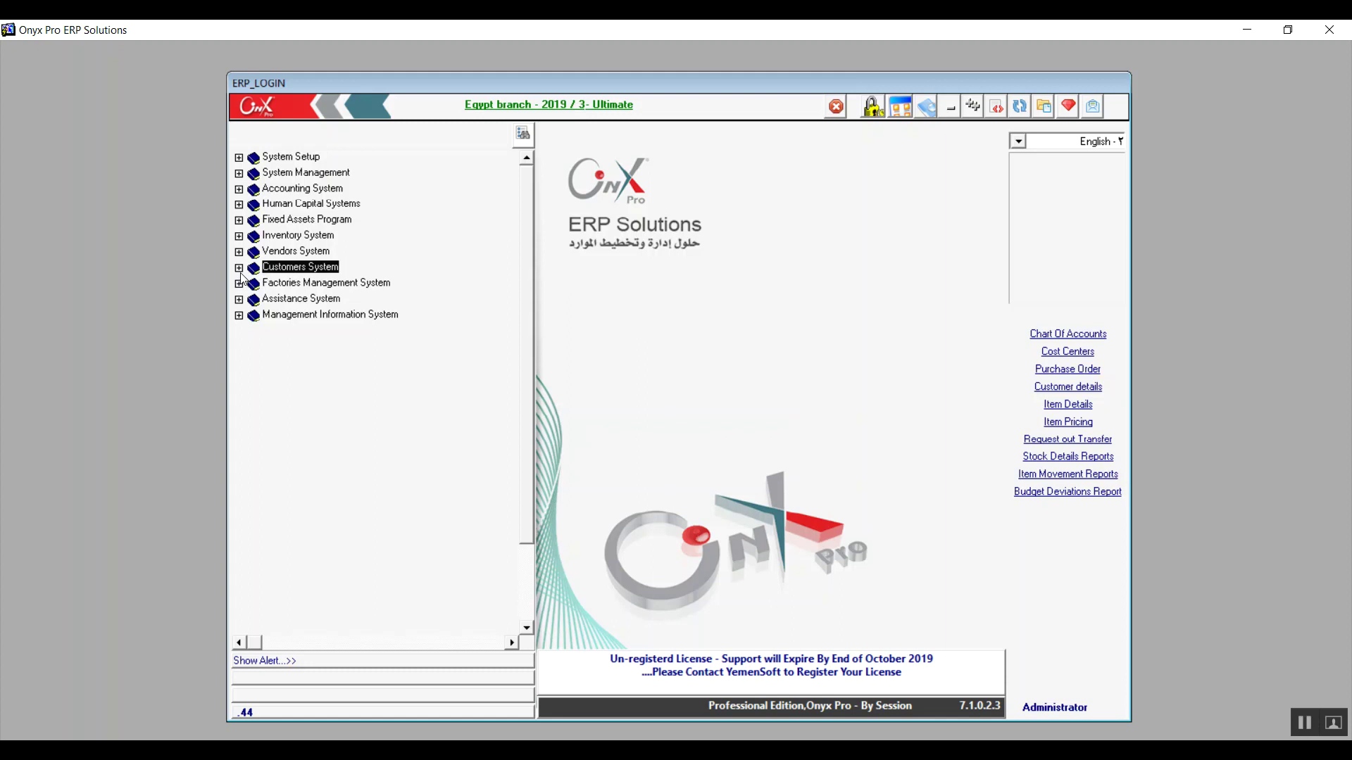
Go to Customers System > Accounts Receivable System > Setup in the tree and open AR. Parameters
left_click(239, 270)
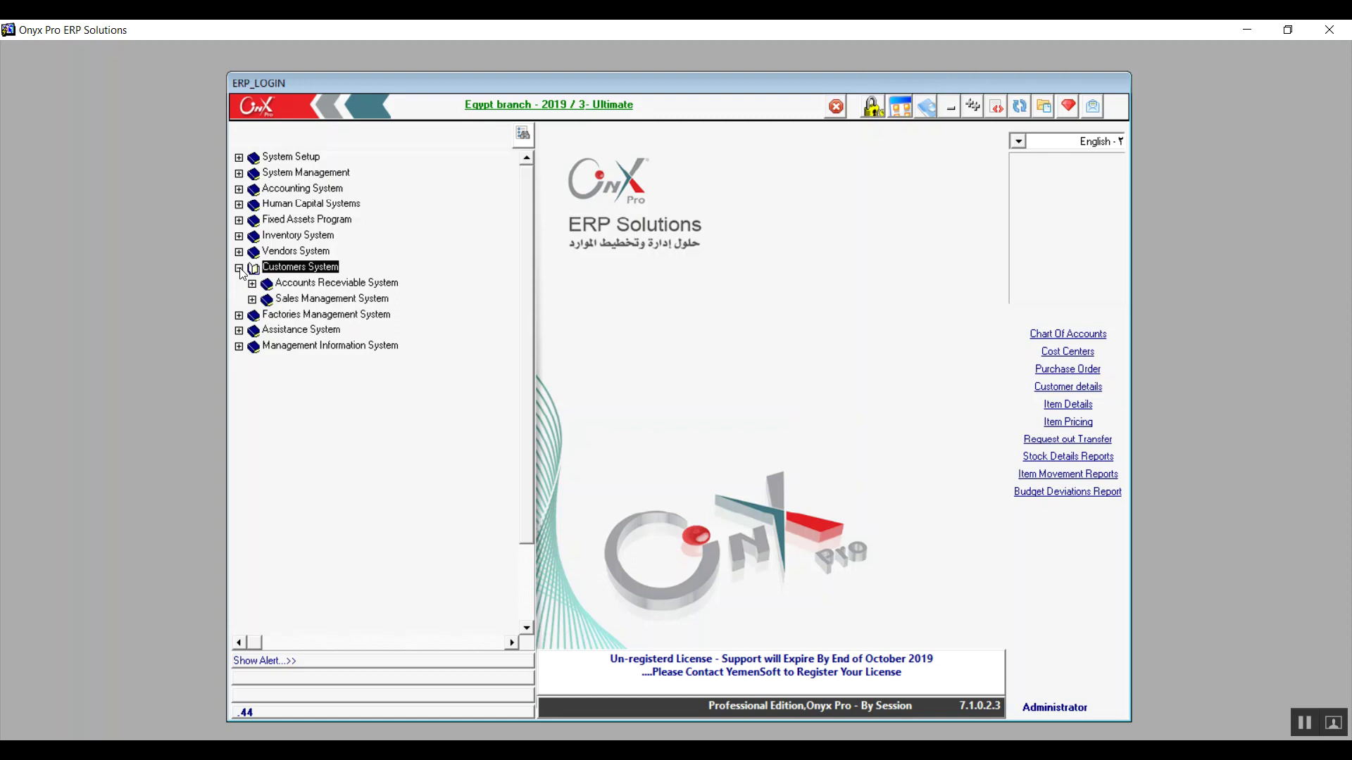
left_click(298, 284)
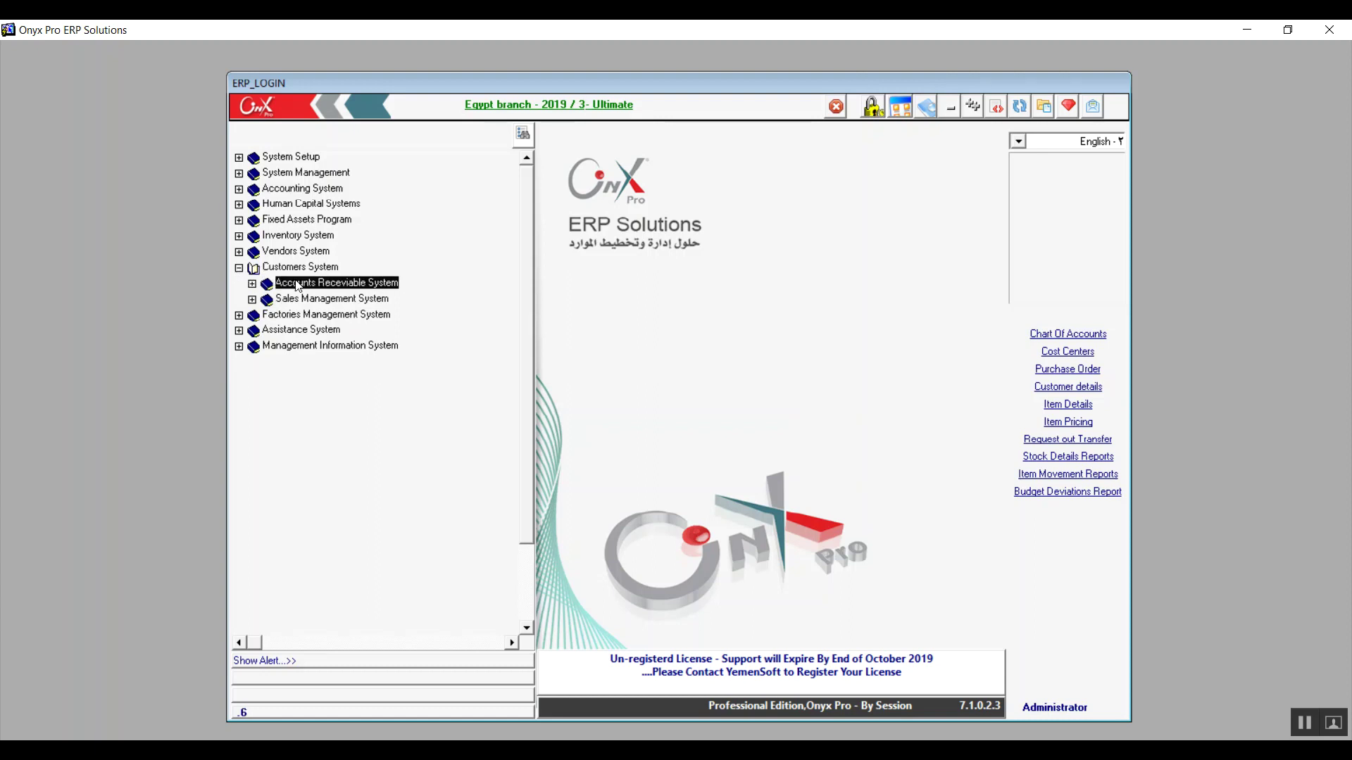
left_click(334, 303)
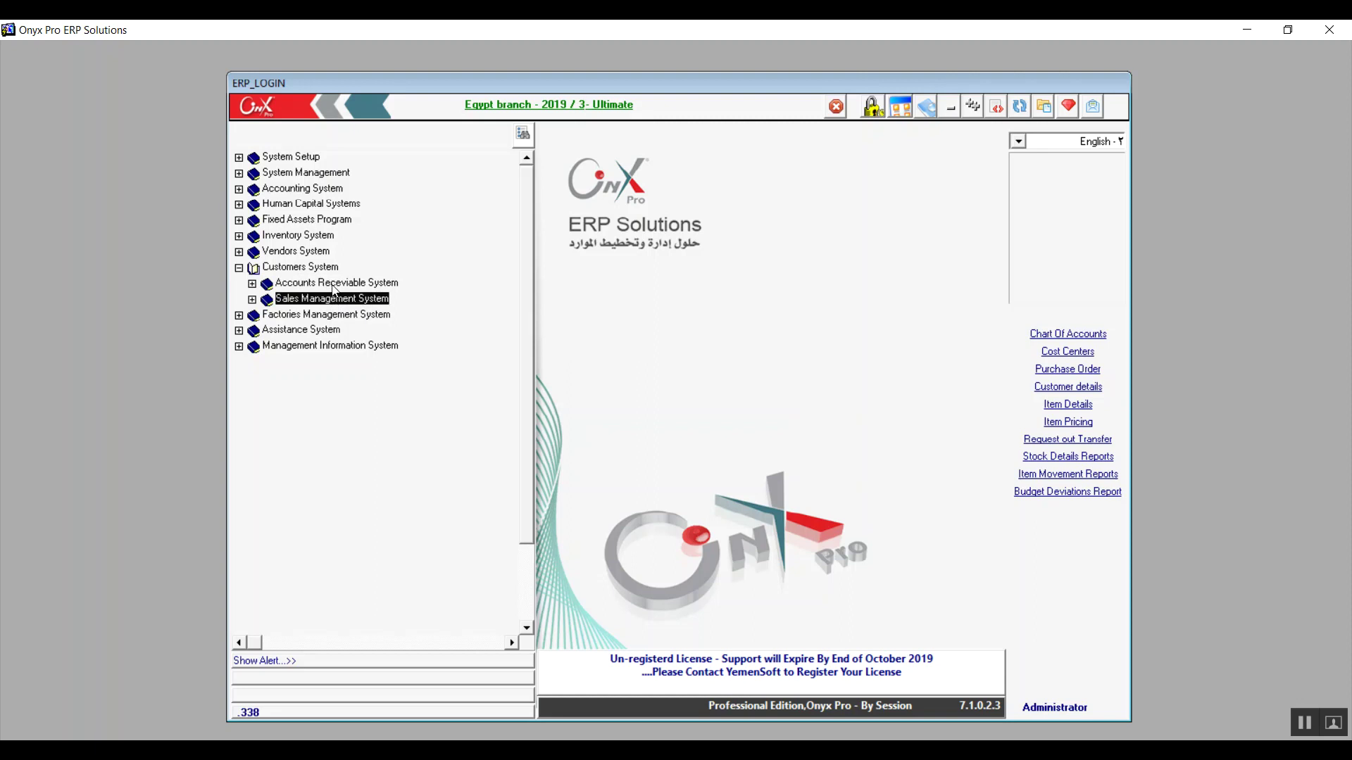
left_click(333, 287)
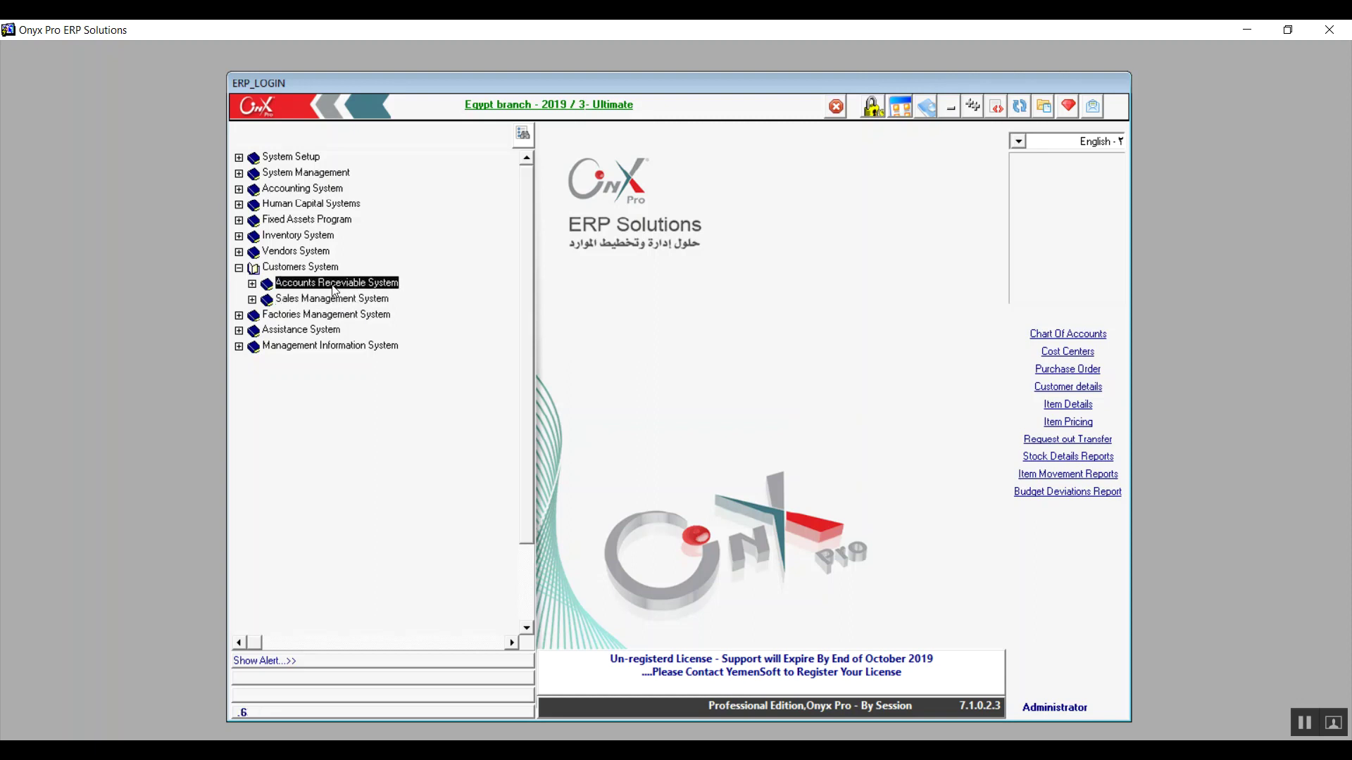
left_click(252, 285)
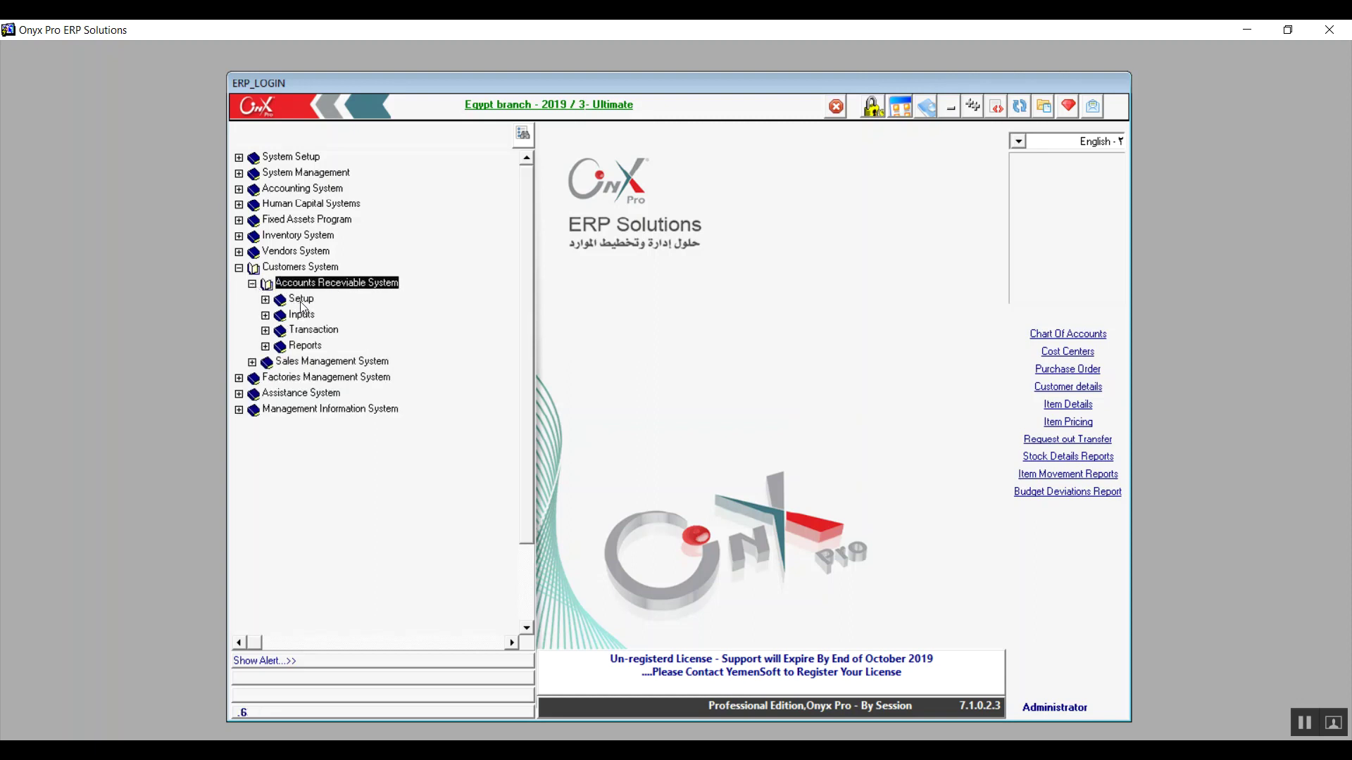
left_click(302, 307)
left_click(266, 300)
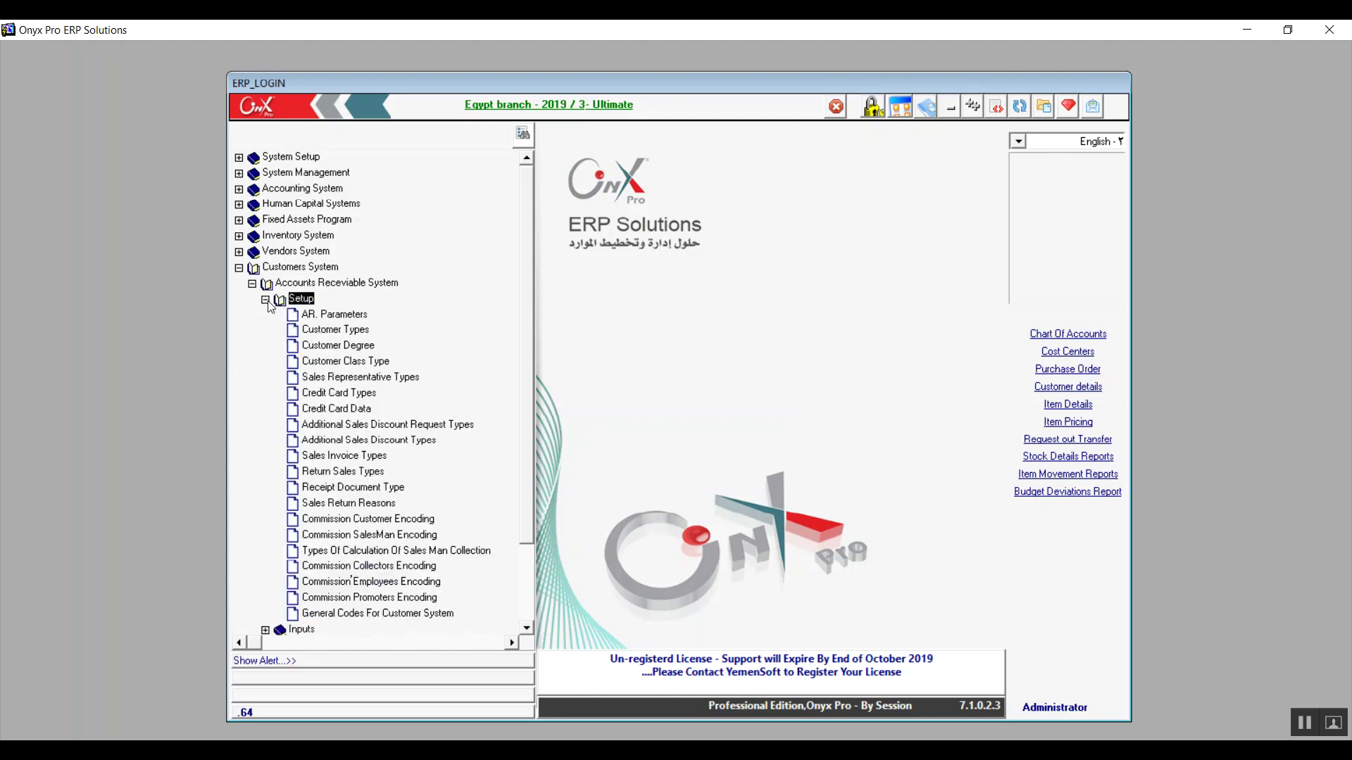
left_click(341, 320)
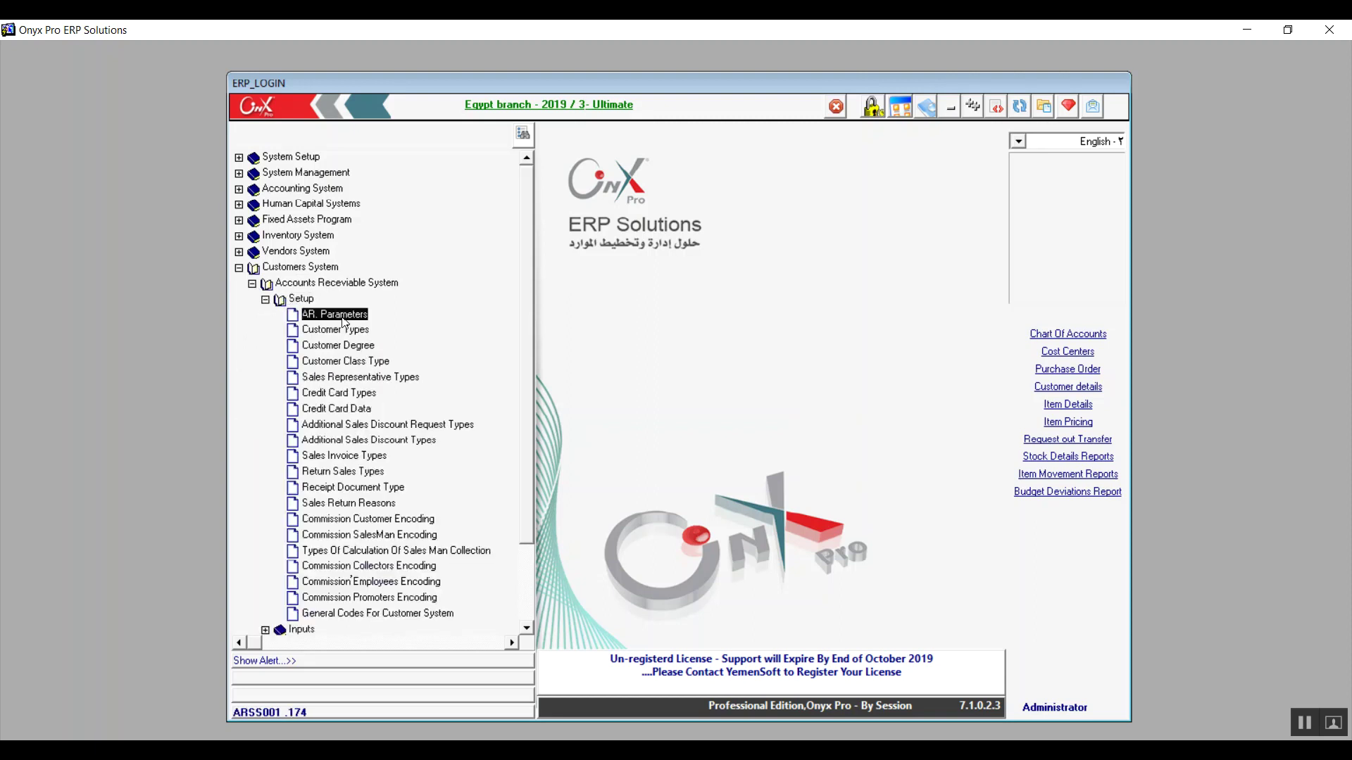
double_click(343, 317)
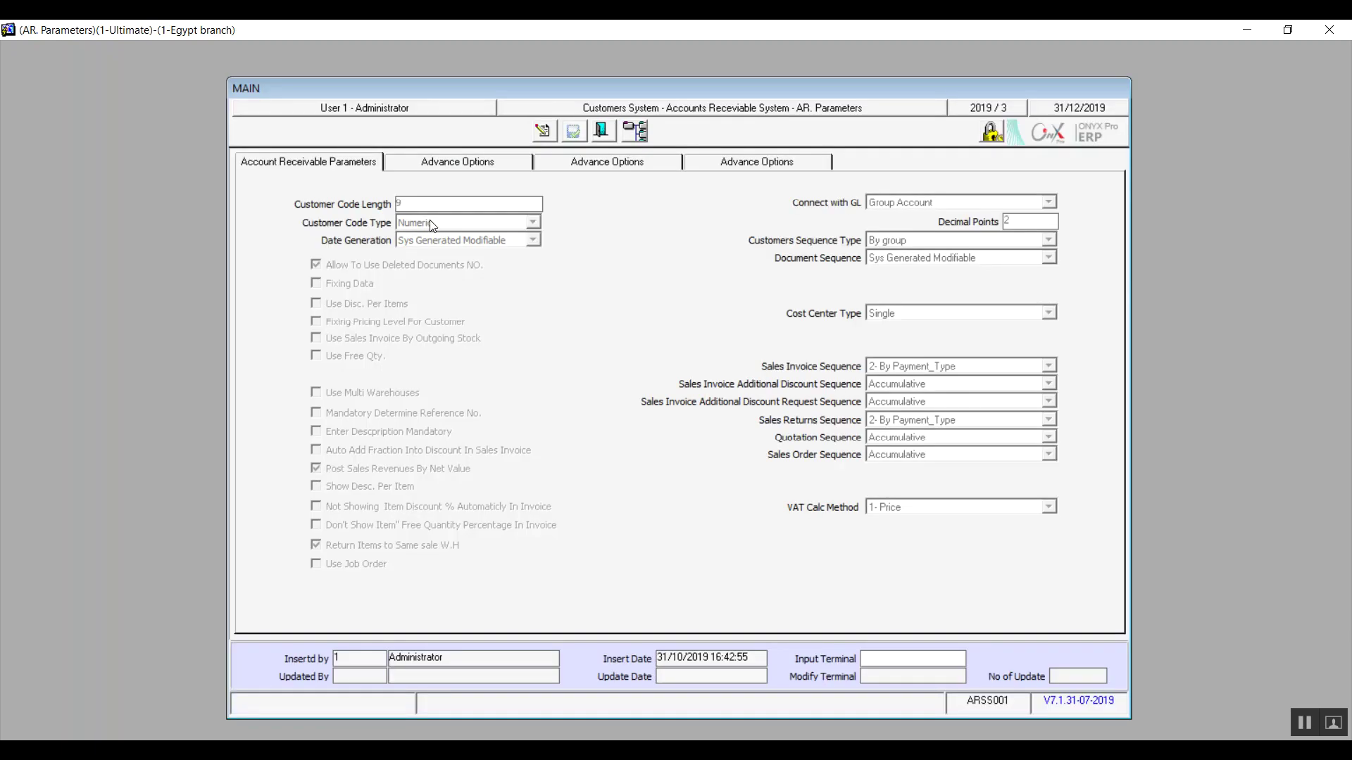
left_click(451, 167)
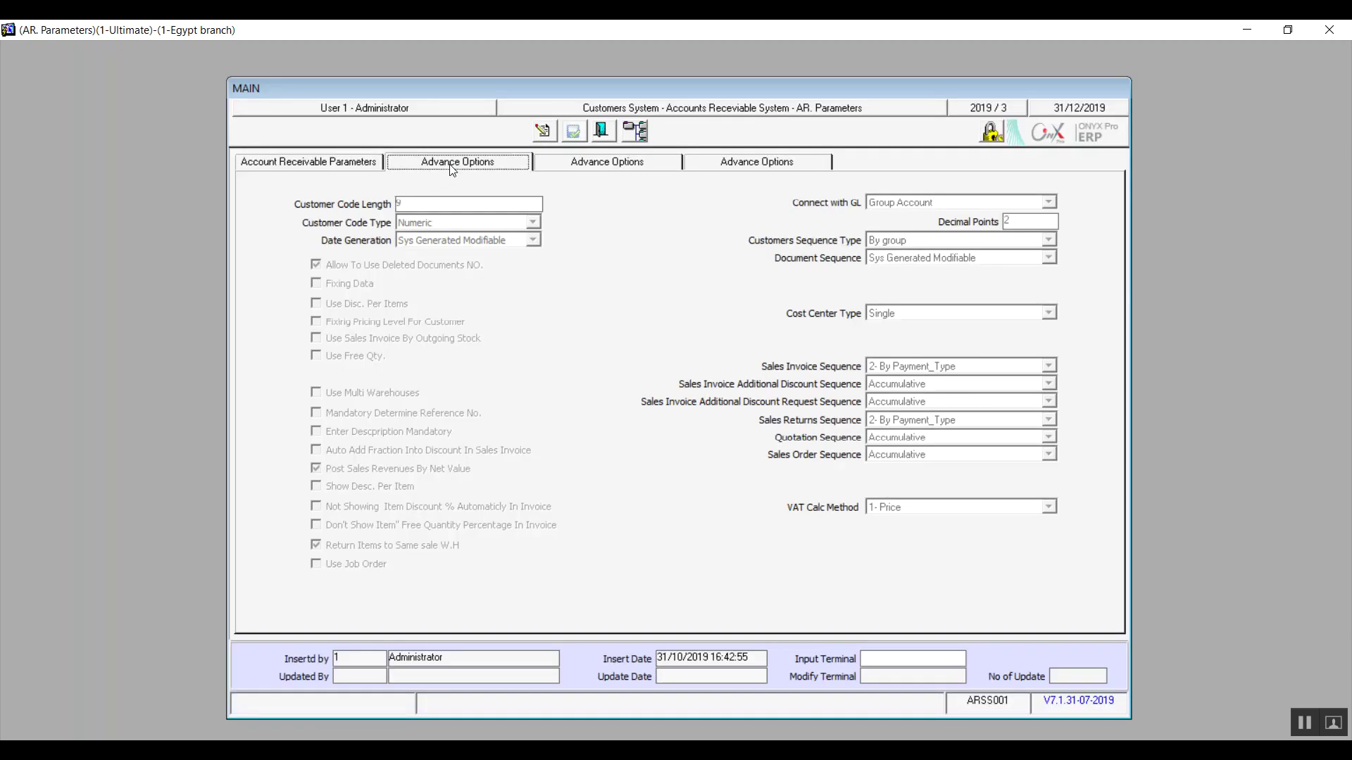
left_click(620, 167)
left_click(737, 176)
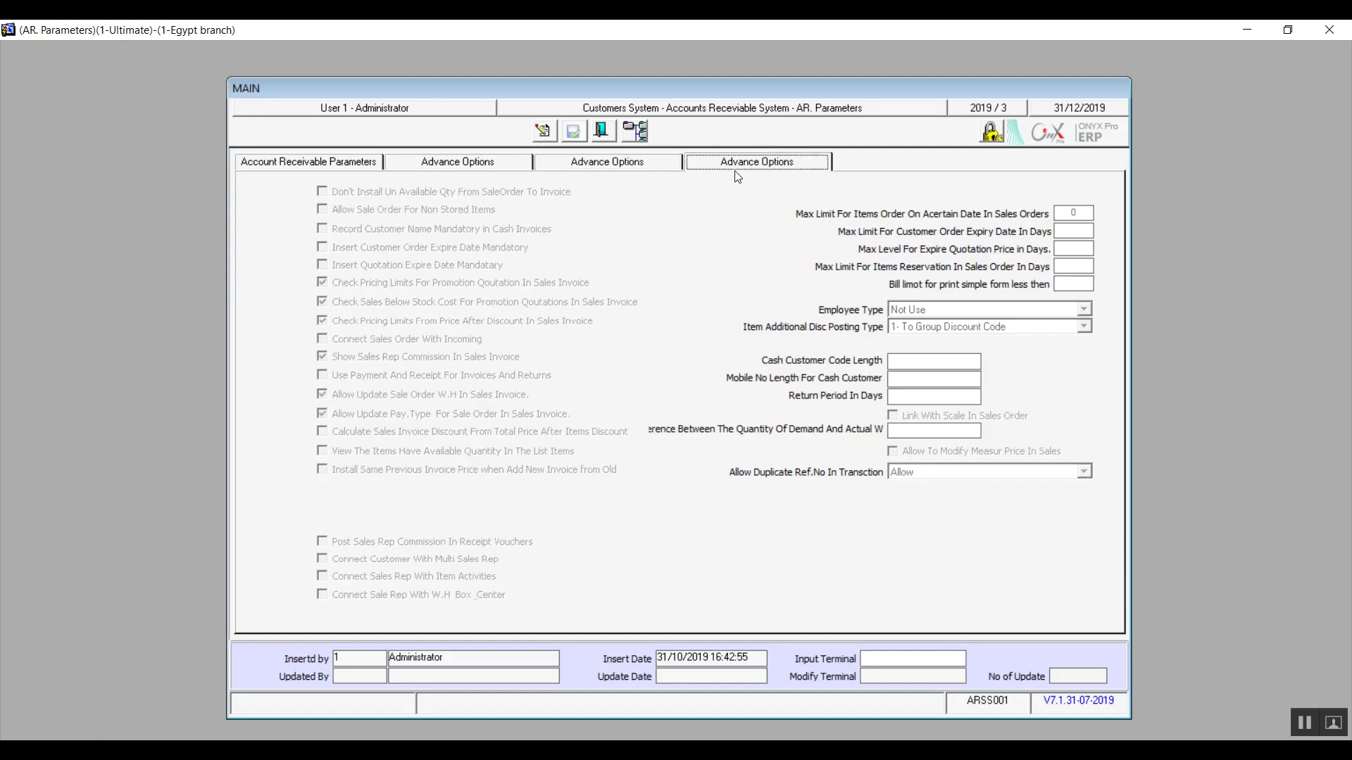
left_click(345, 166)
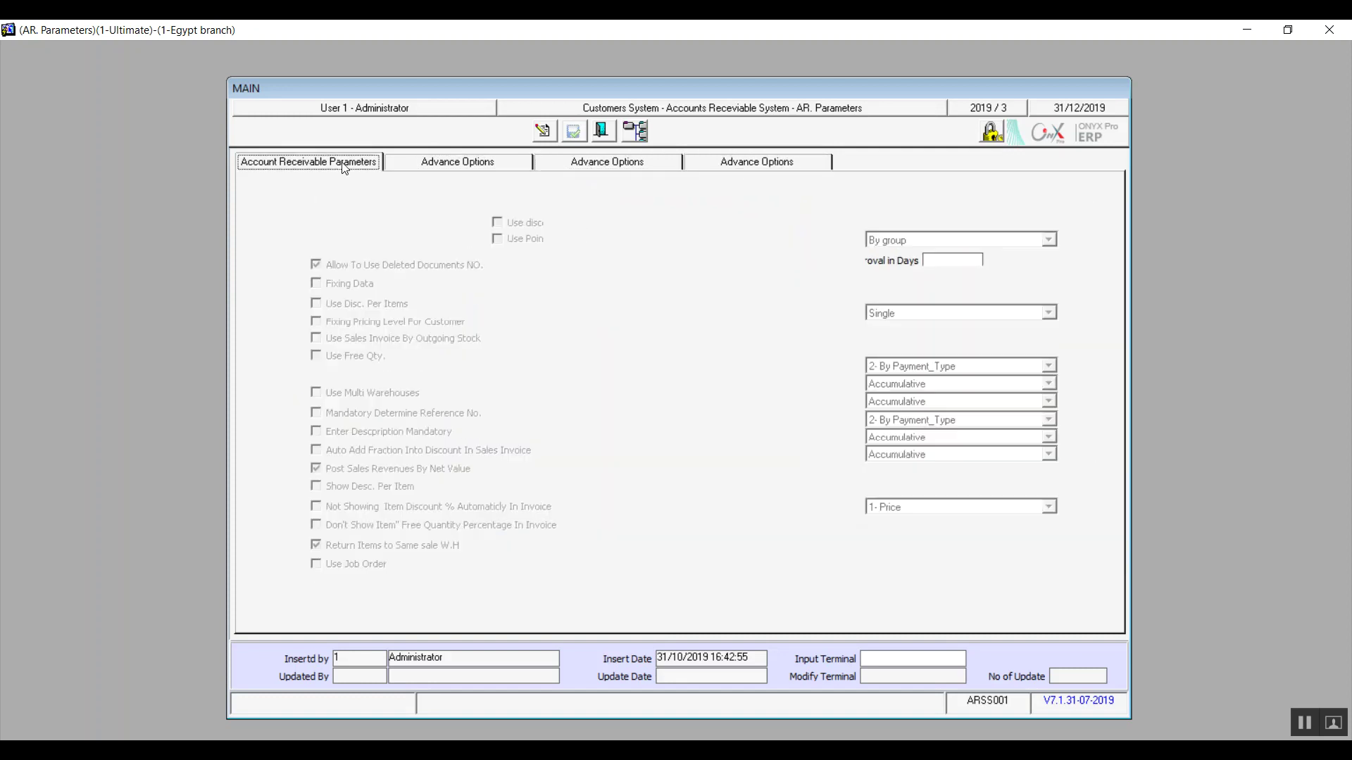
left_click(445, 169)
left_click(597, 173)
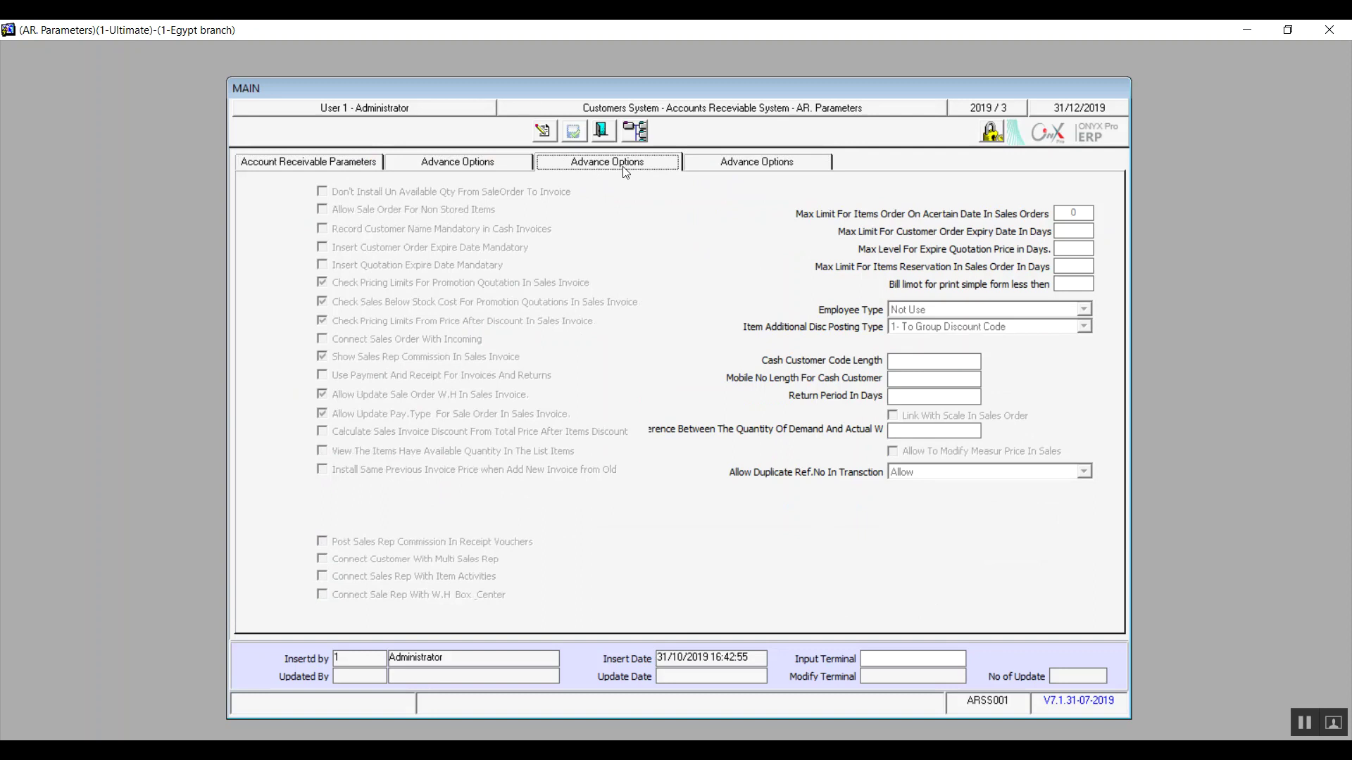
left_click(723, 162)
left_click(344, 162)
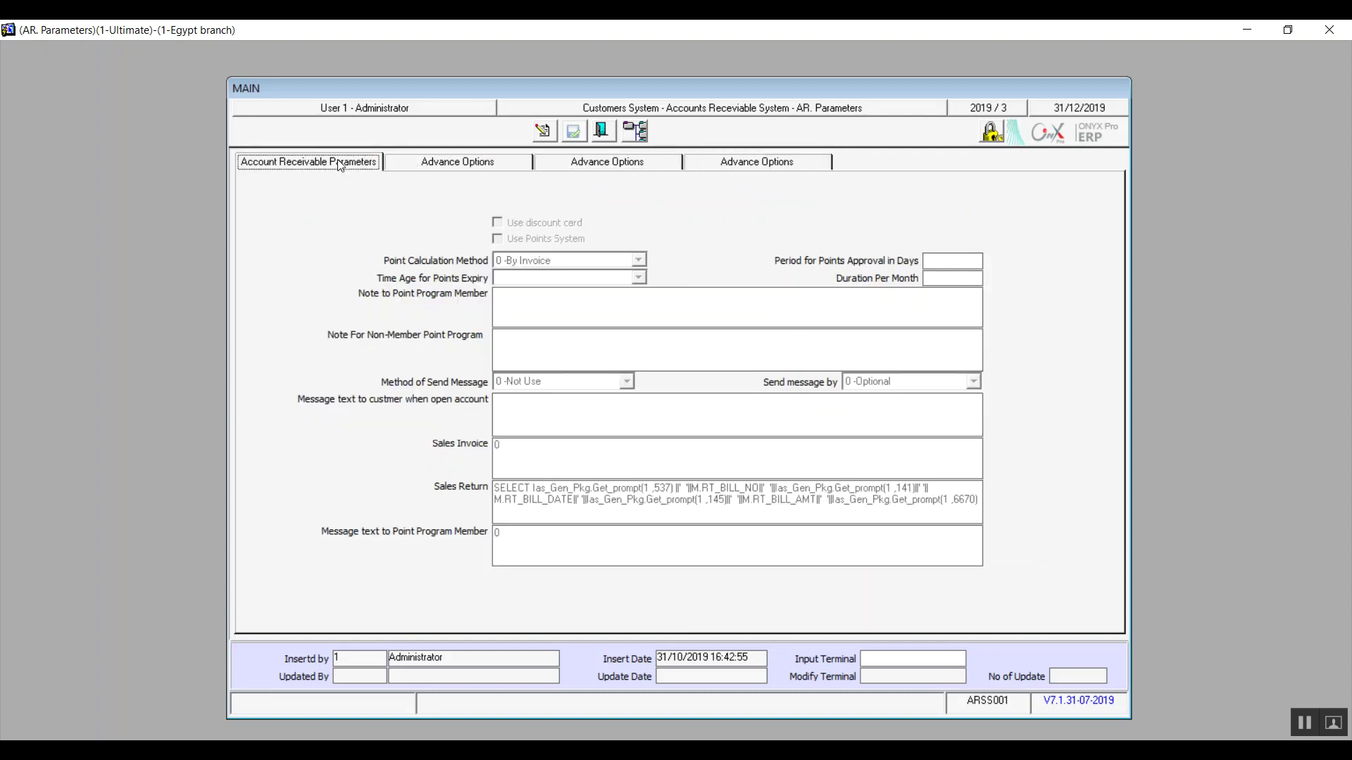
Put the AR Parameters form into edit mode and keep Customer Code Type as Numeric
left_click(543, 131)
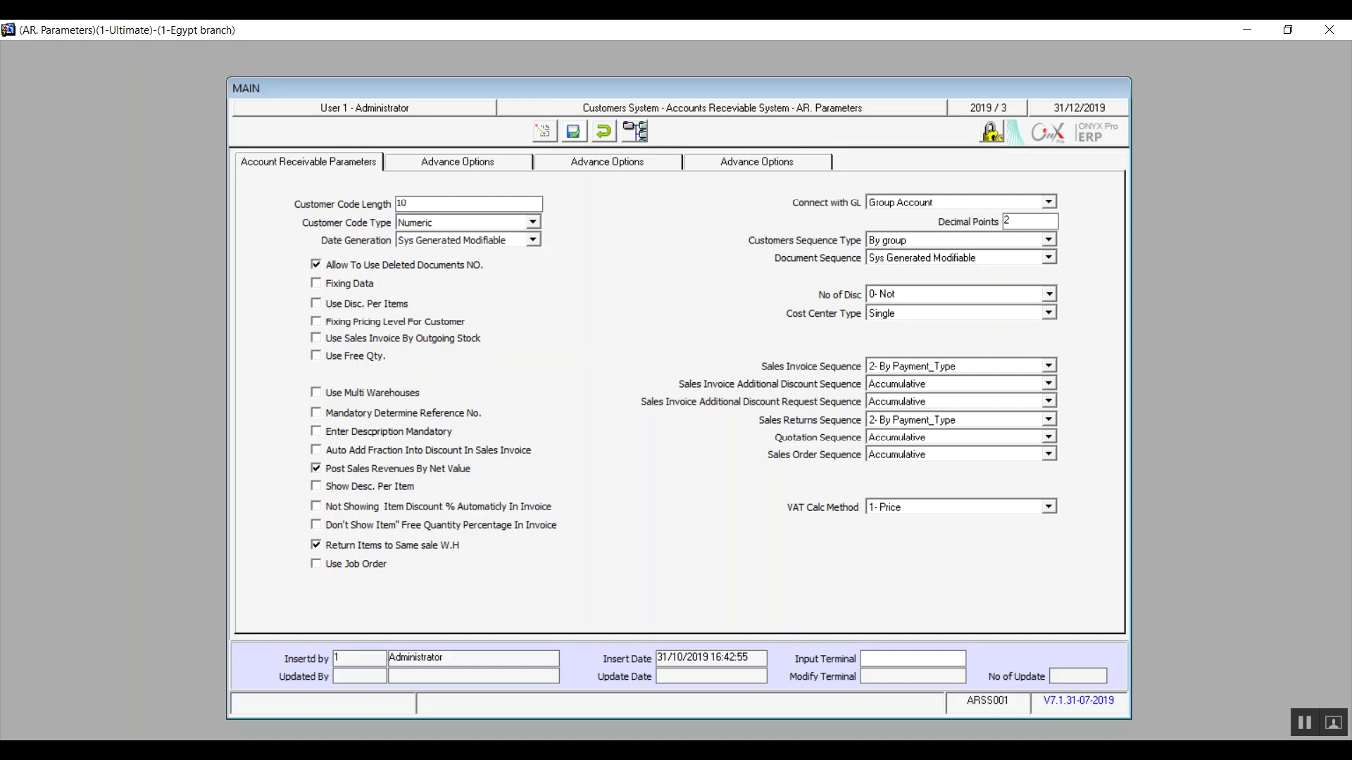
key("Tab")
left_click(479, 222)
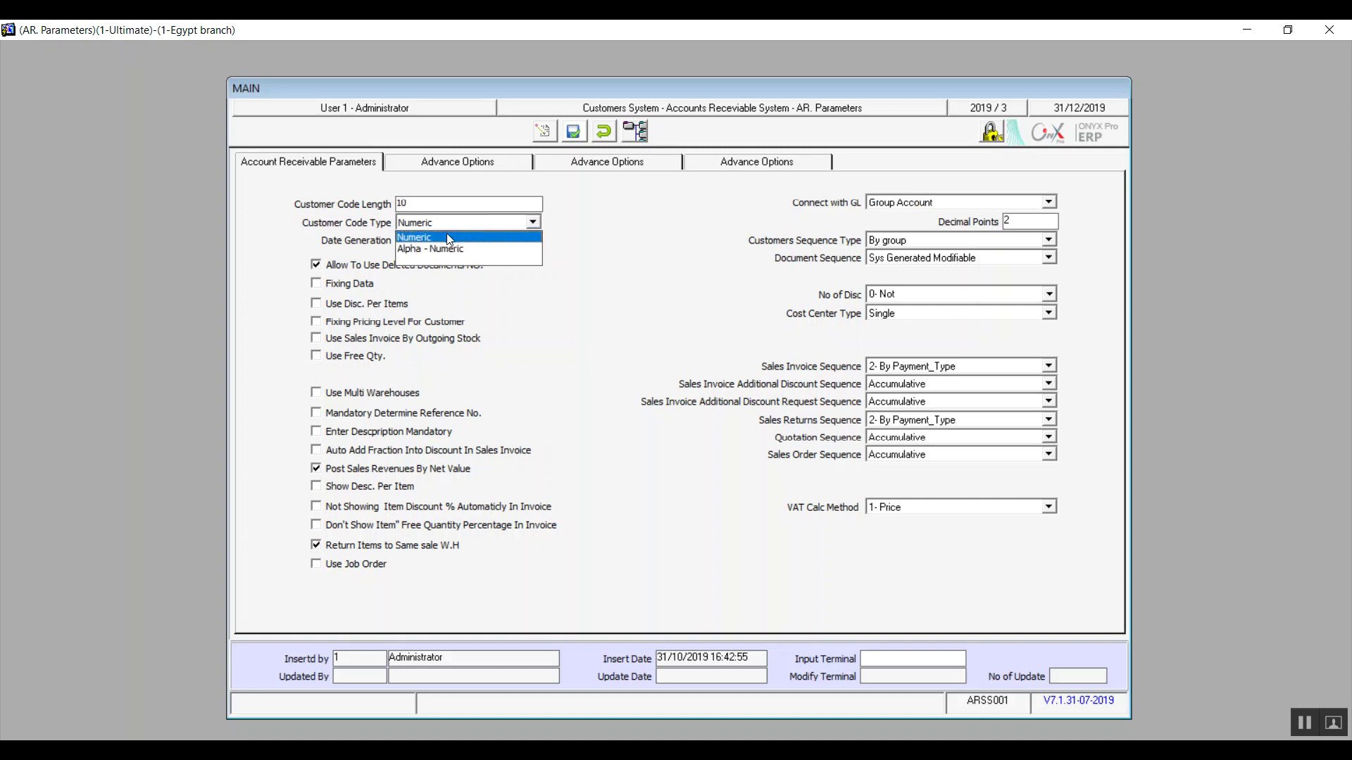
left_click(449, 238)
Set Date Generation to Sys Generated Not Modifiable
left_click(458, 241)
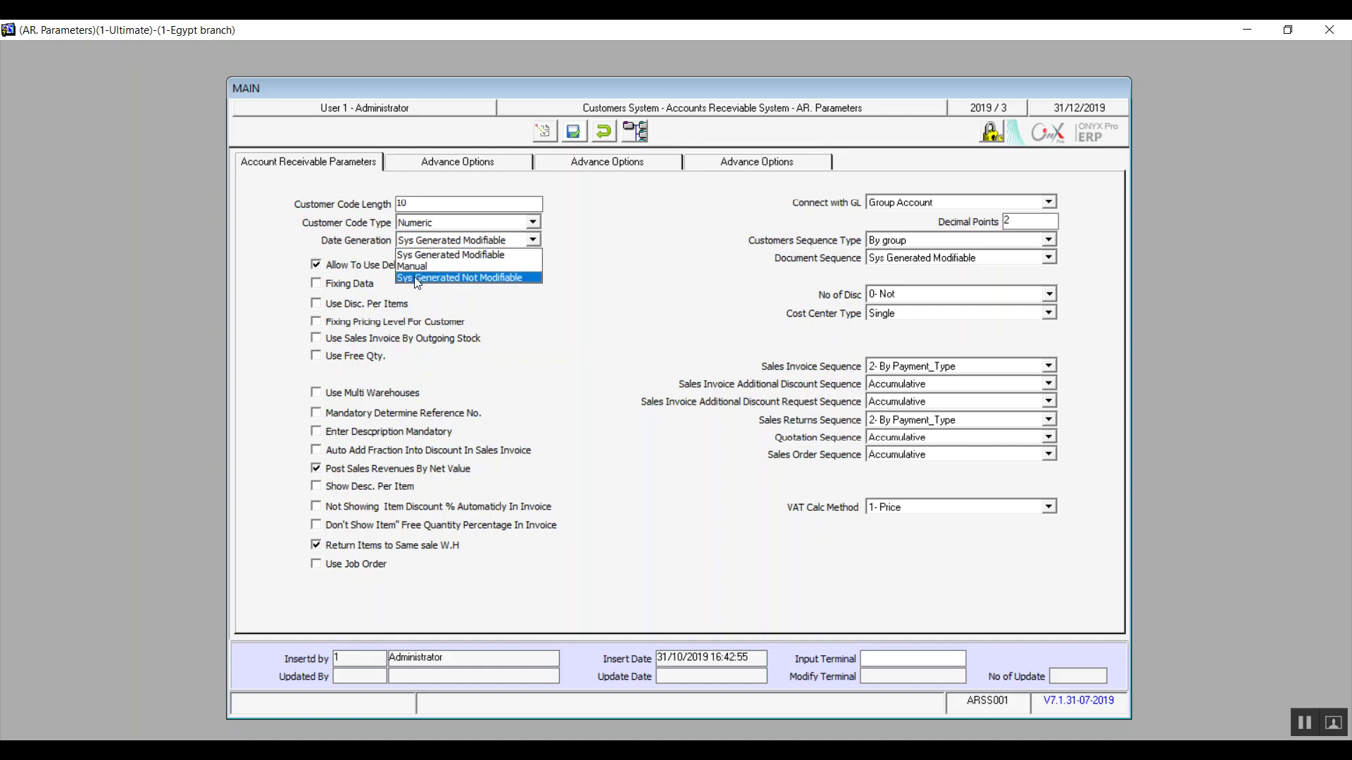
left_click(421, 255)
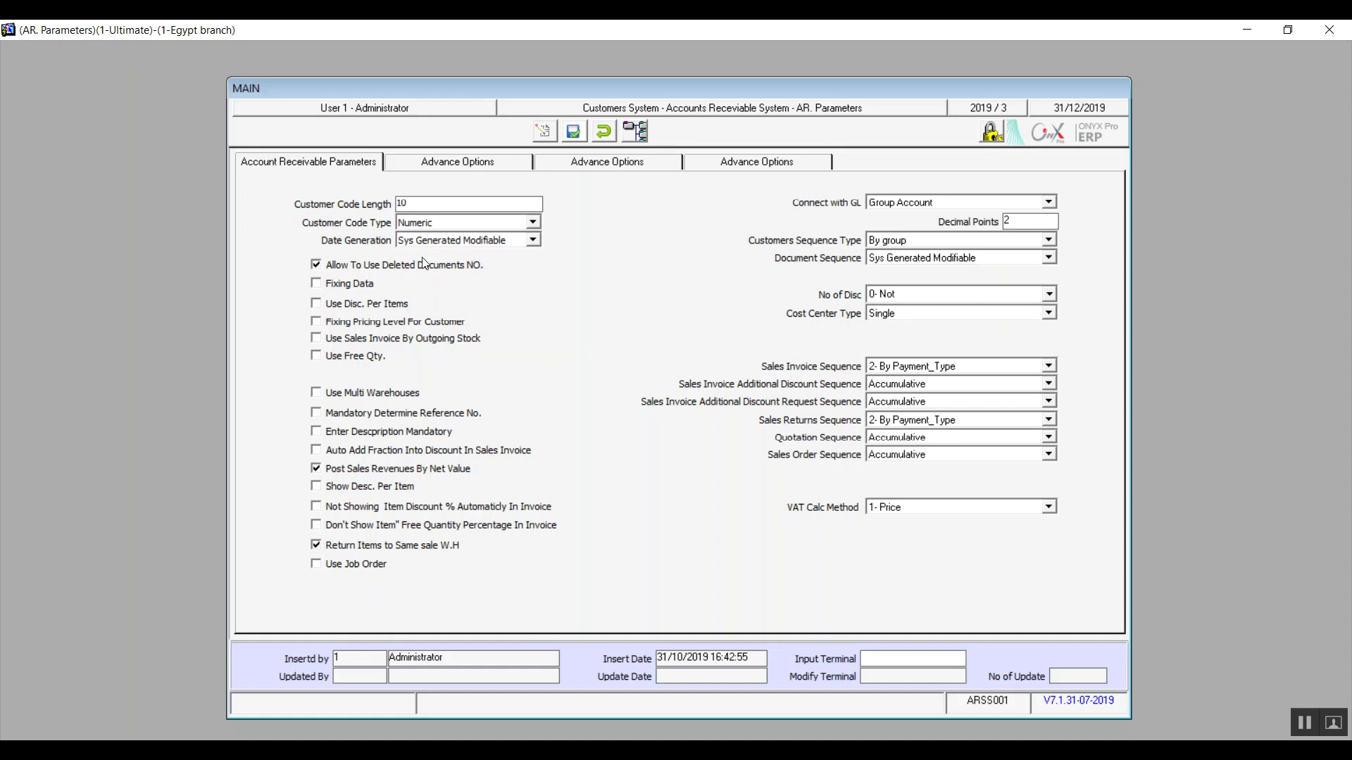
left_click(447, 243)
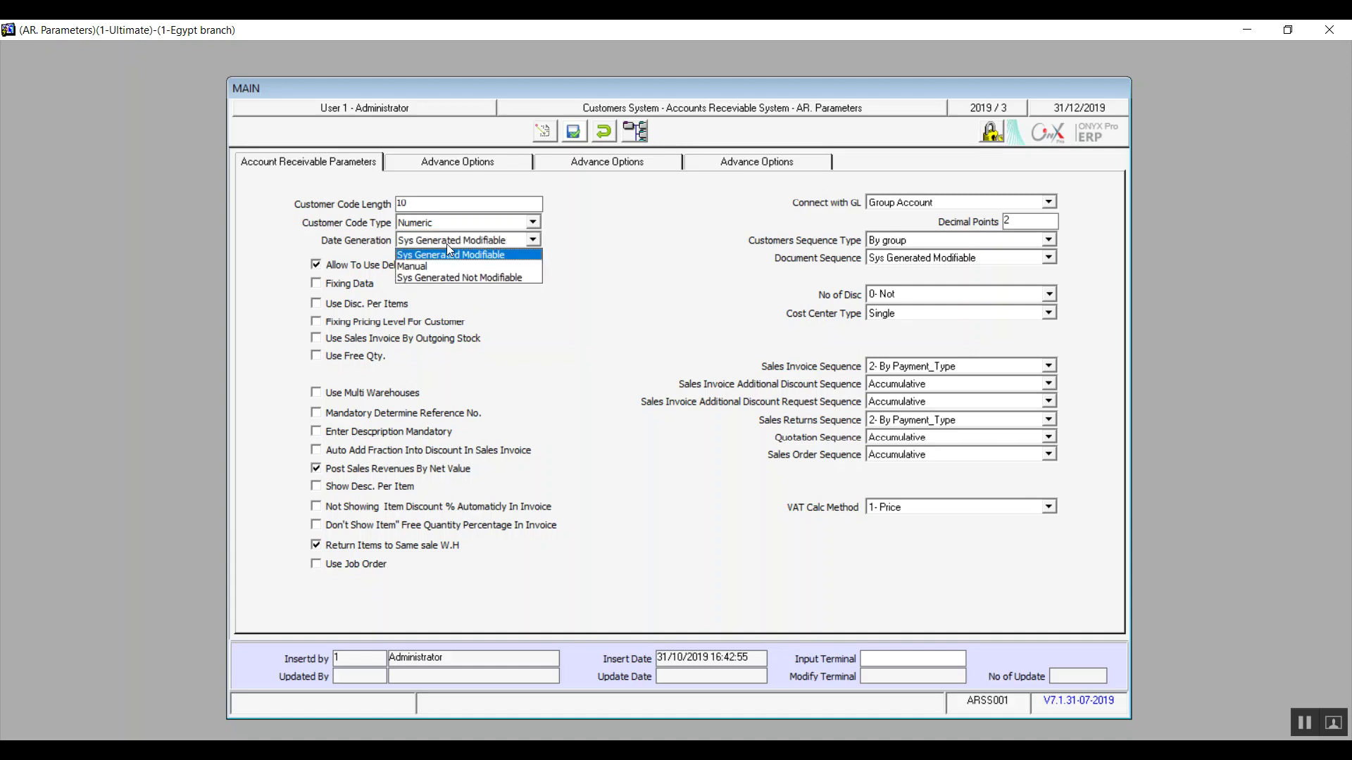
left_click(446, 283)
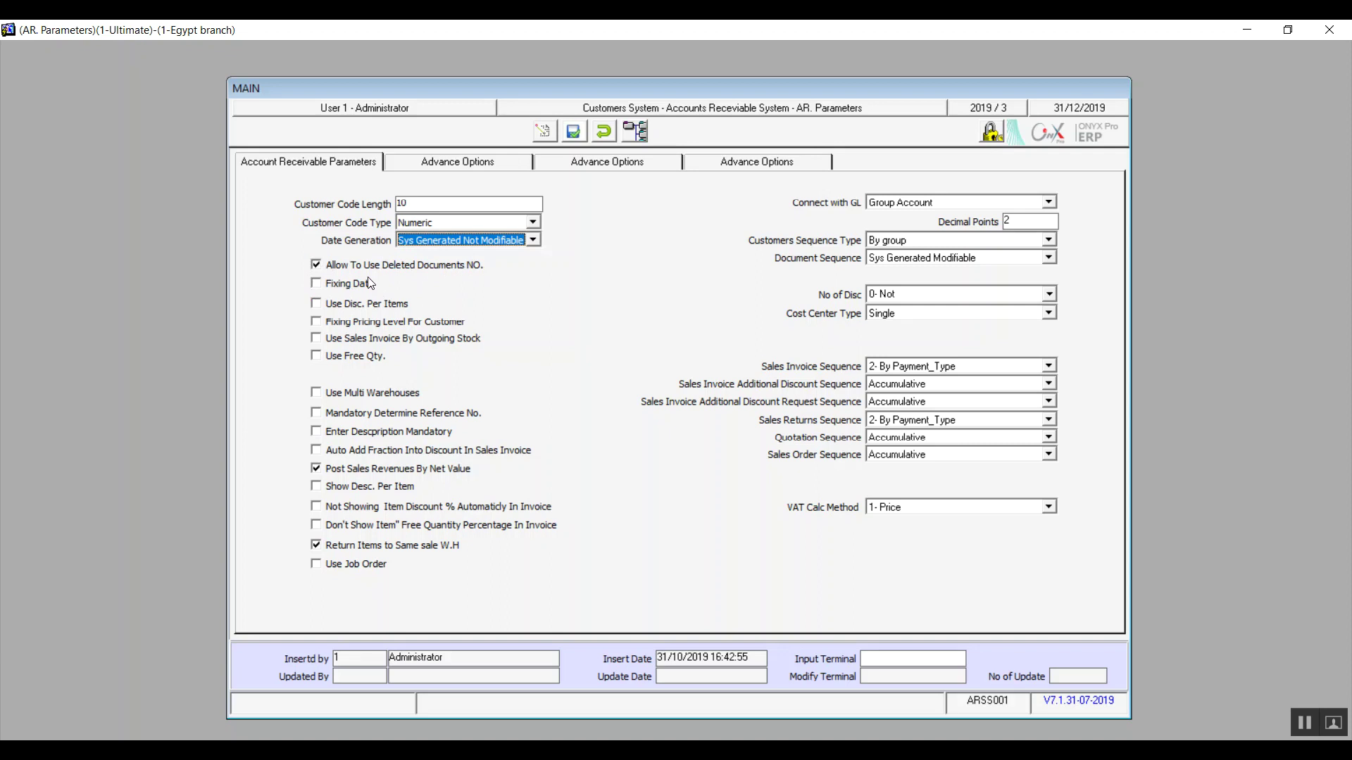
Enable Fixing Data and leave Use Disc. Per Items unticked after previewing it
left_click(321, 285)
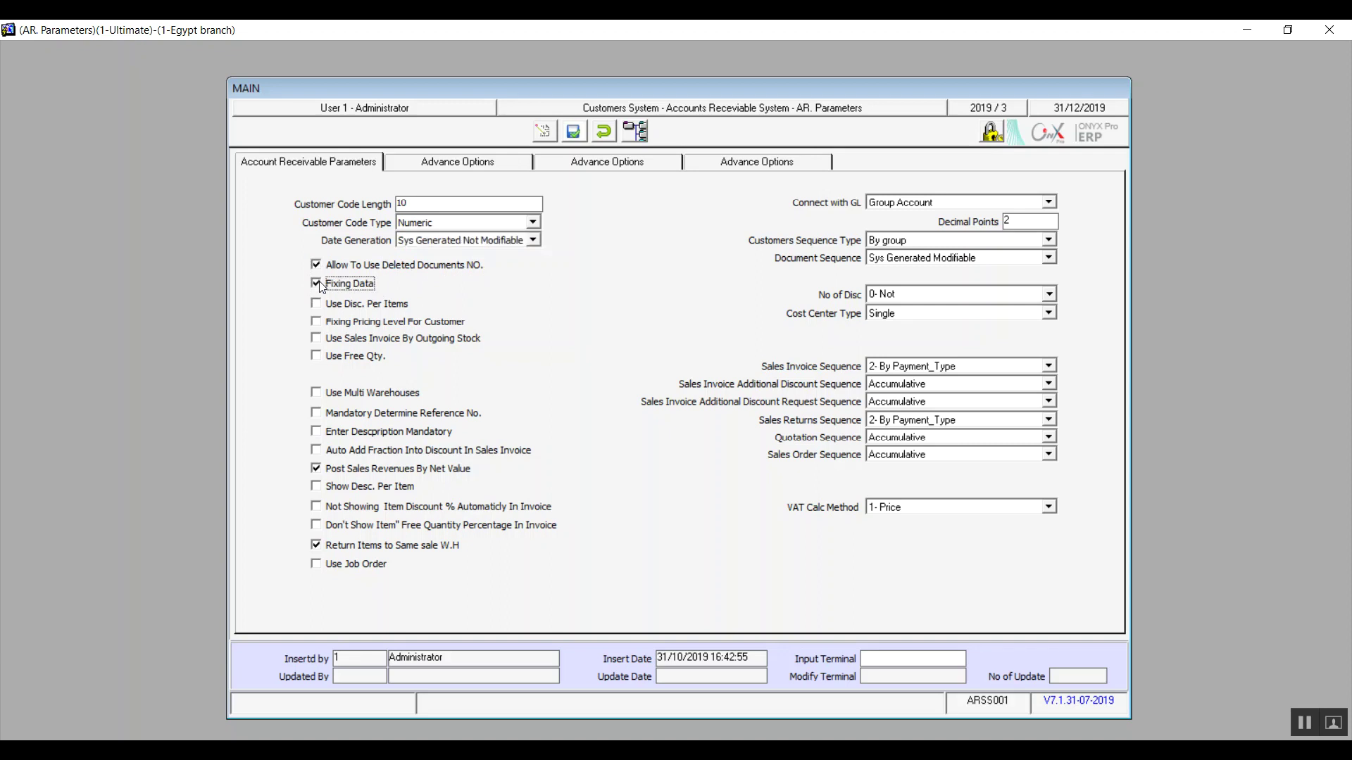
left_click(356, 309)
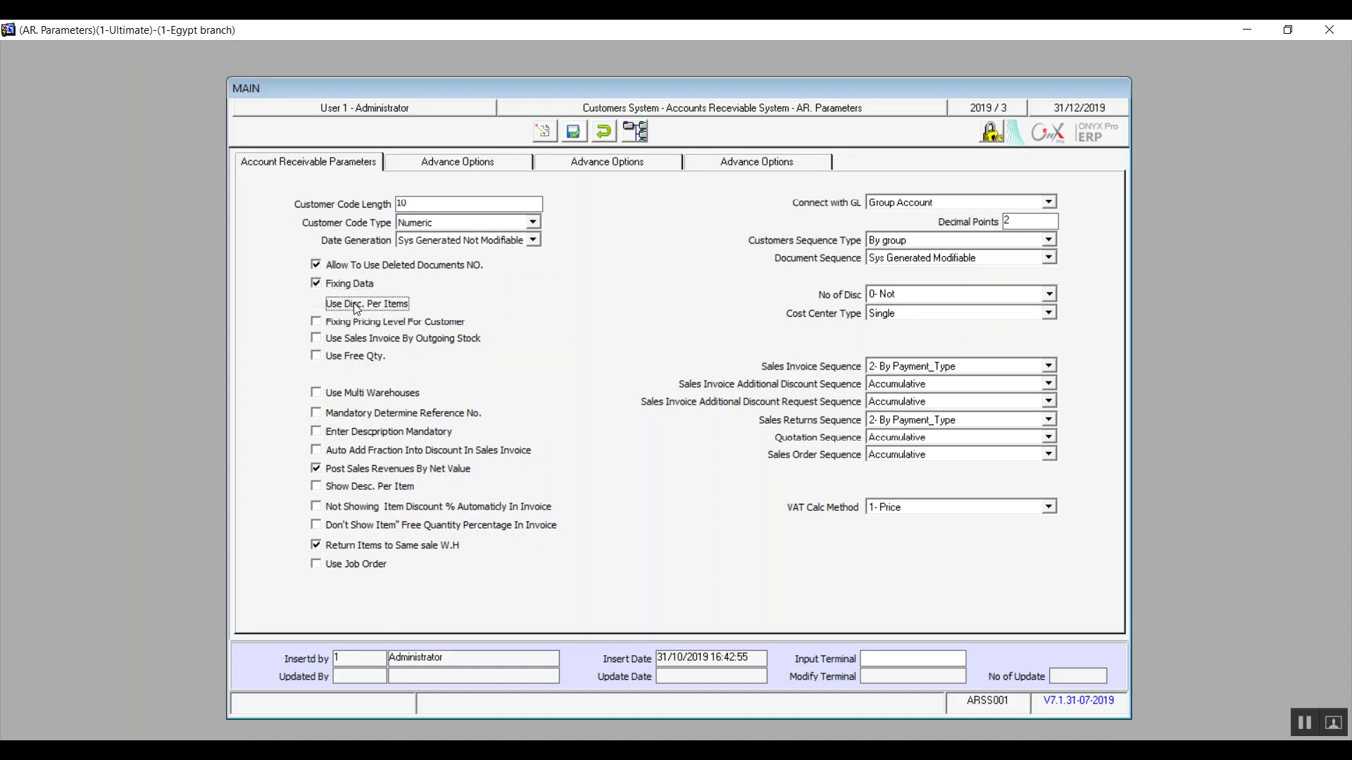
left_click(356, 309)
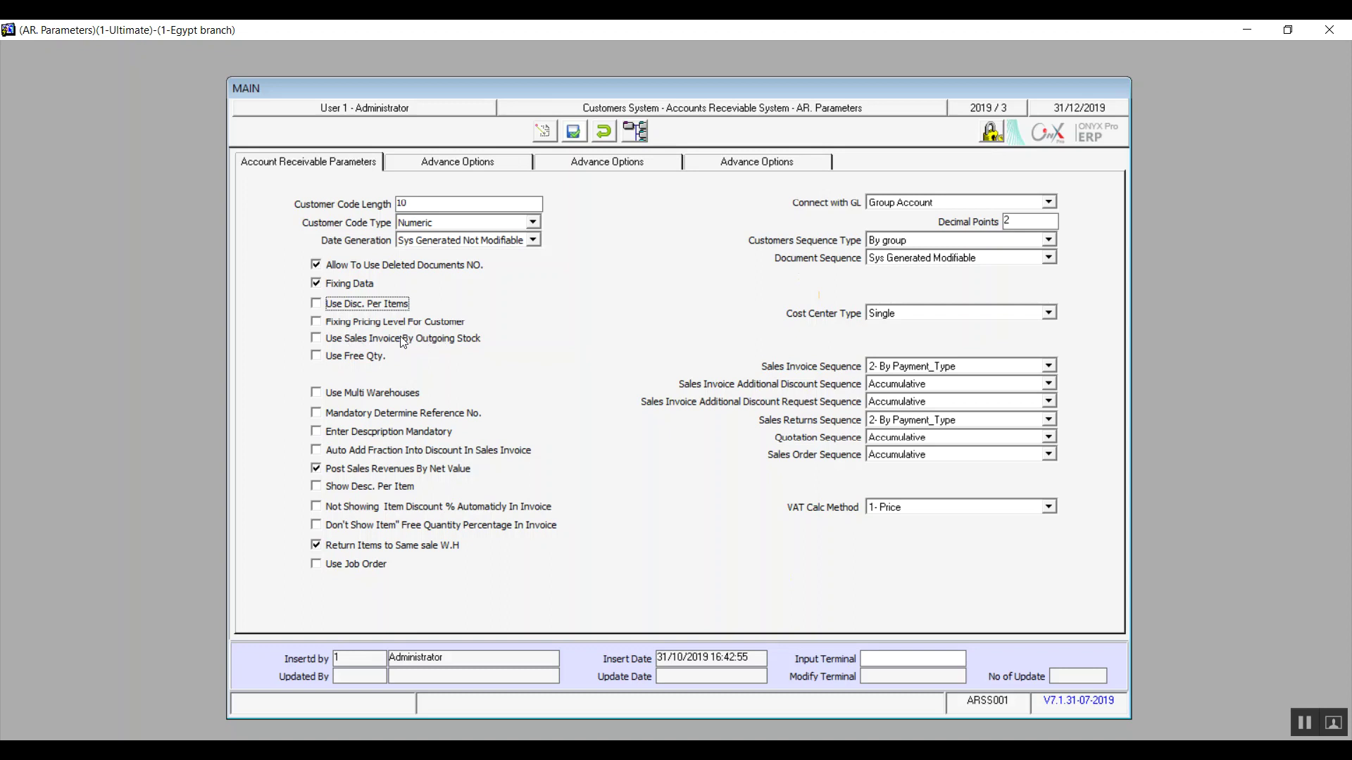
Toggle the Use Free Qty. checkbox several times and leave it ticked
left_click(331, 357)
left_click(328, 354)
left_click(328, 354)
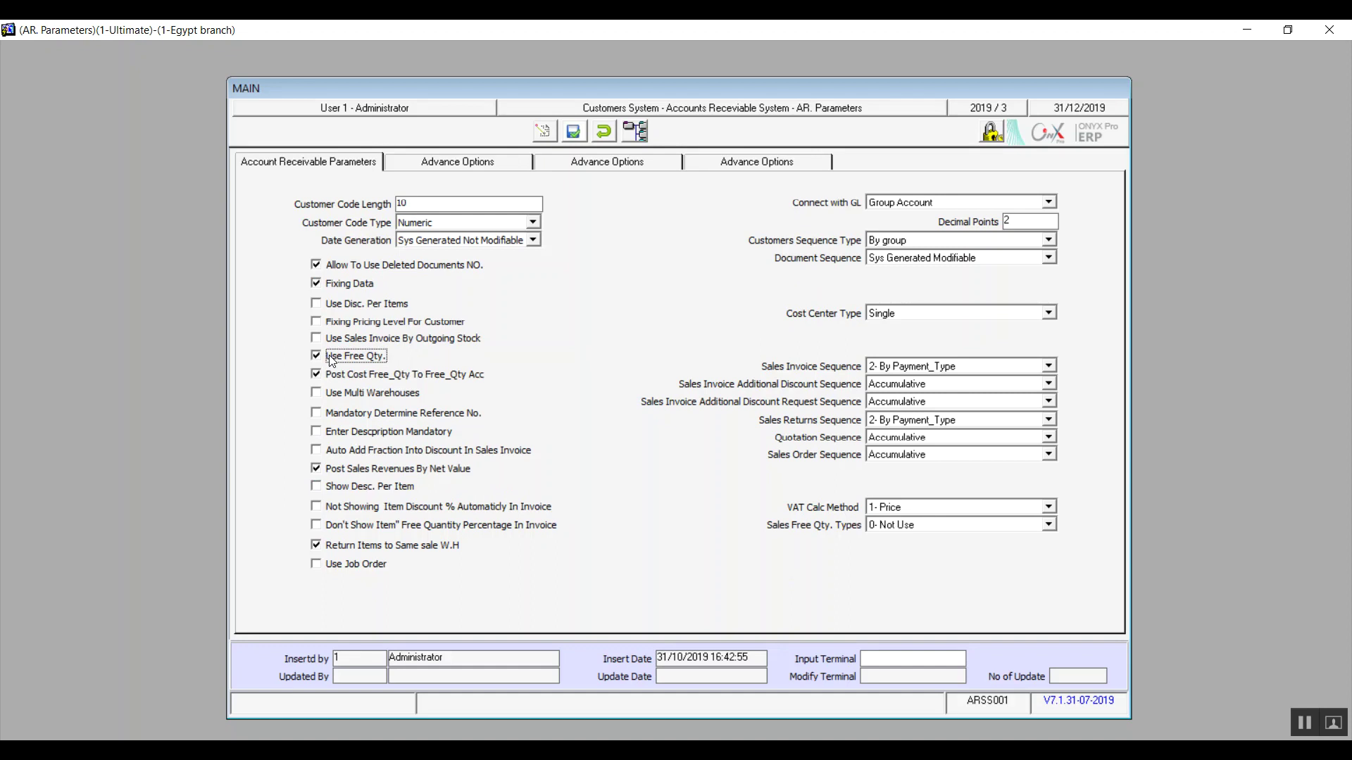
left_click(331, 358)
left_click(331, 357)
Set Sales Free Qty. Types to 0- Not Use after trying 1- Items and 6- Customer
left_click(1048, 526)
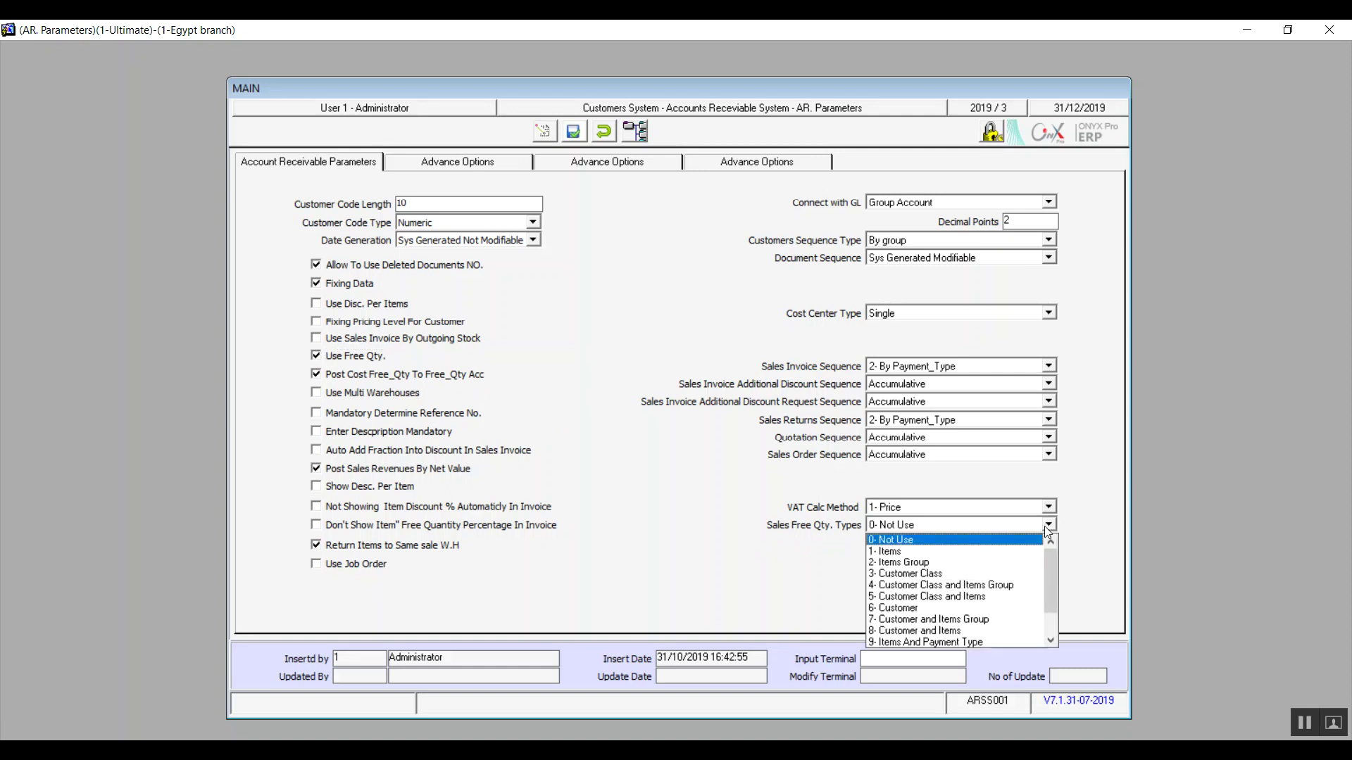
mouse_move(1053, 564)
left_mouse_down()
mouse_move(1059, 606)
mouse_move(1059, 552)
mouse_move(1063, 620)
mouse_move(1058, 553)
left_mouse_up()
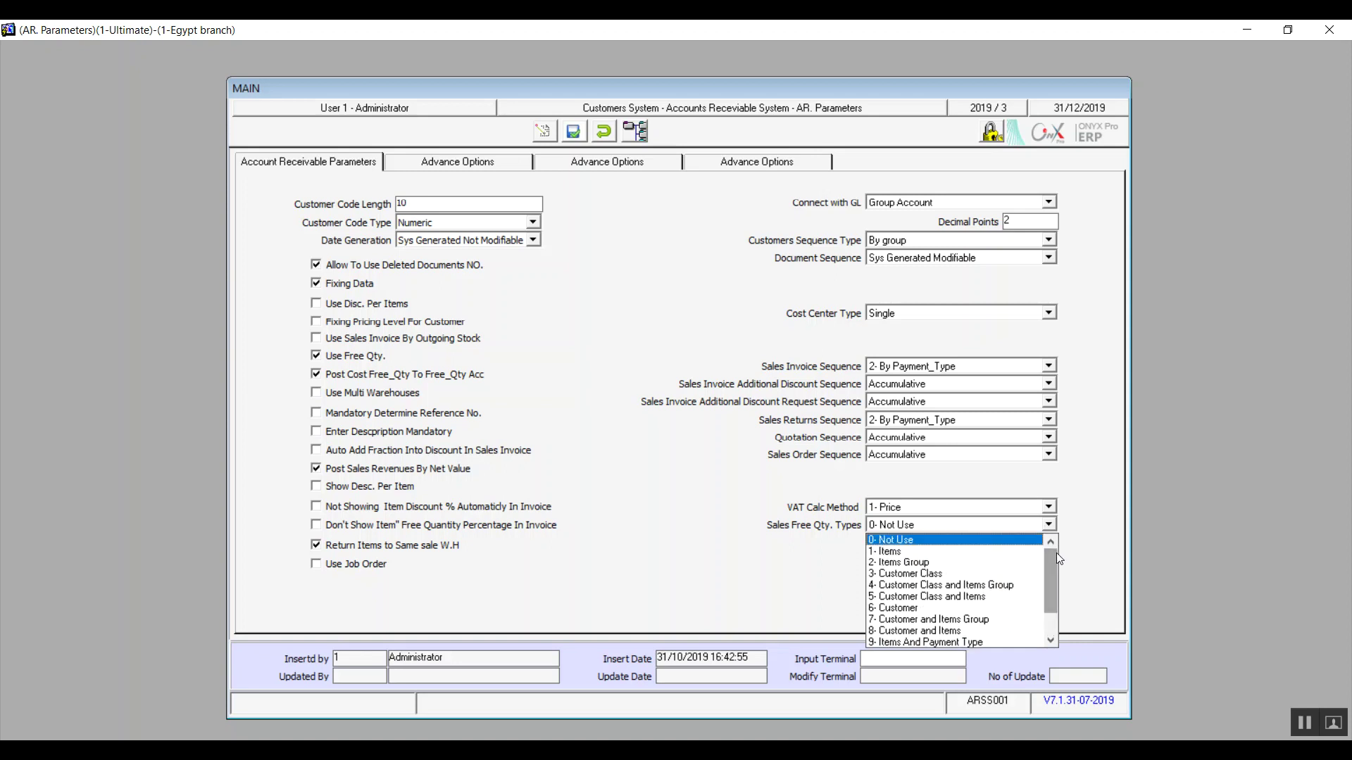
left_click(925, 553)
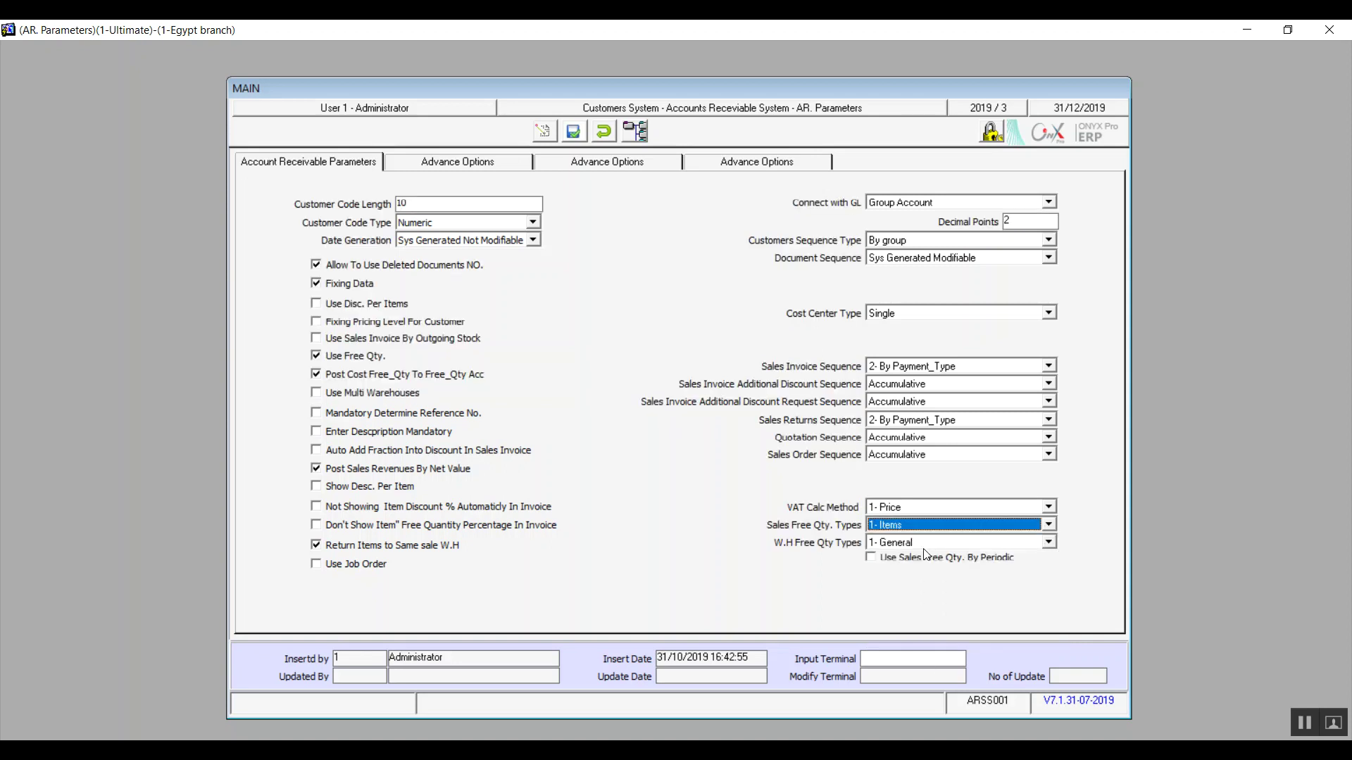
left_click(1050, 525)
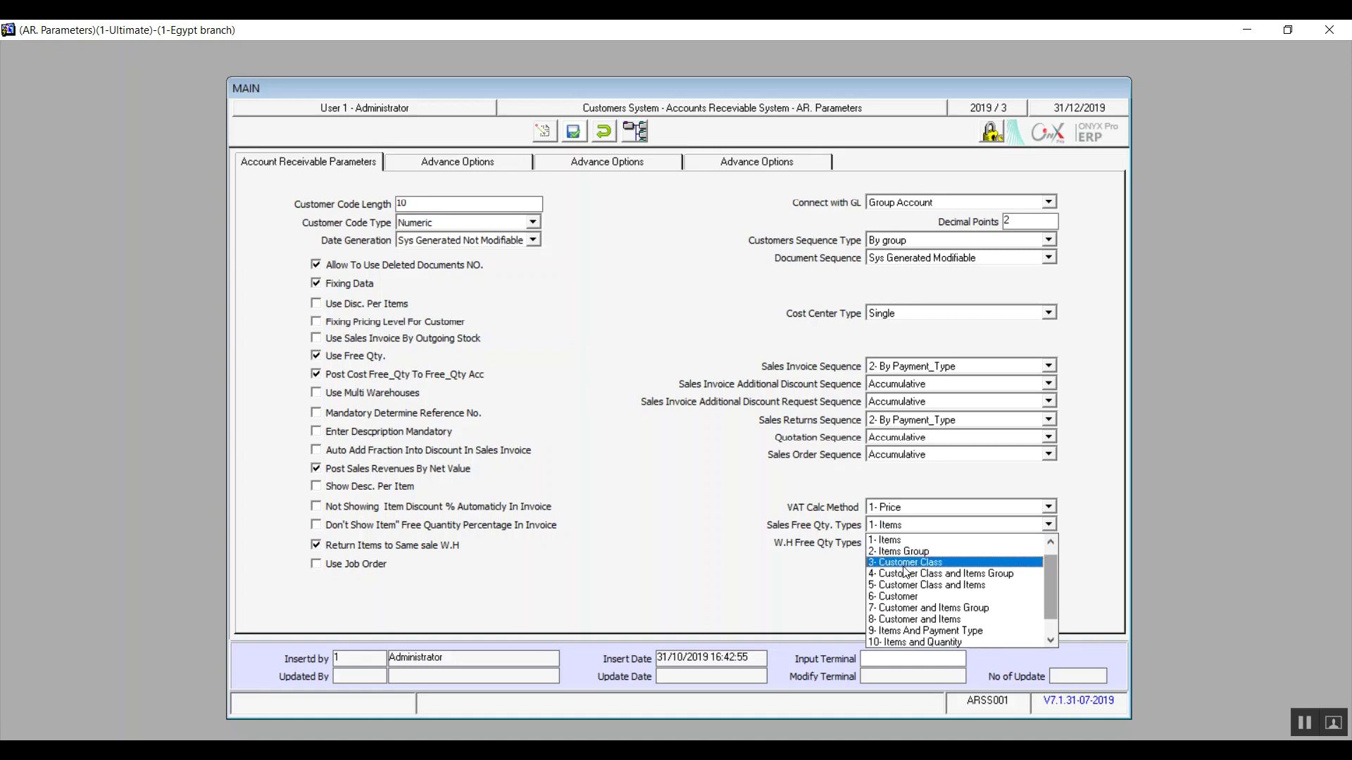
left_click(905, 597)
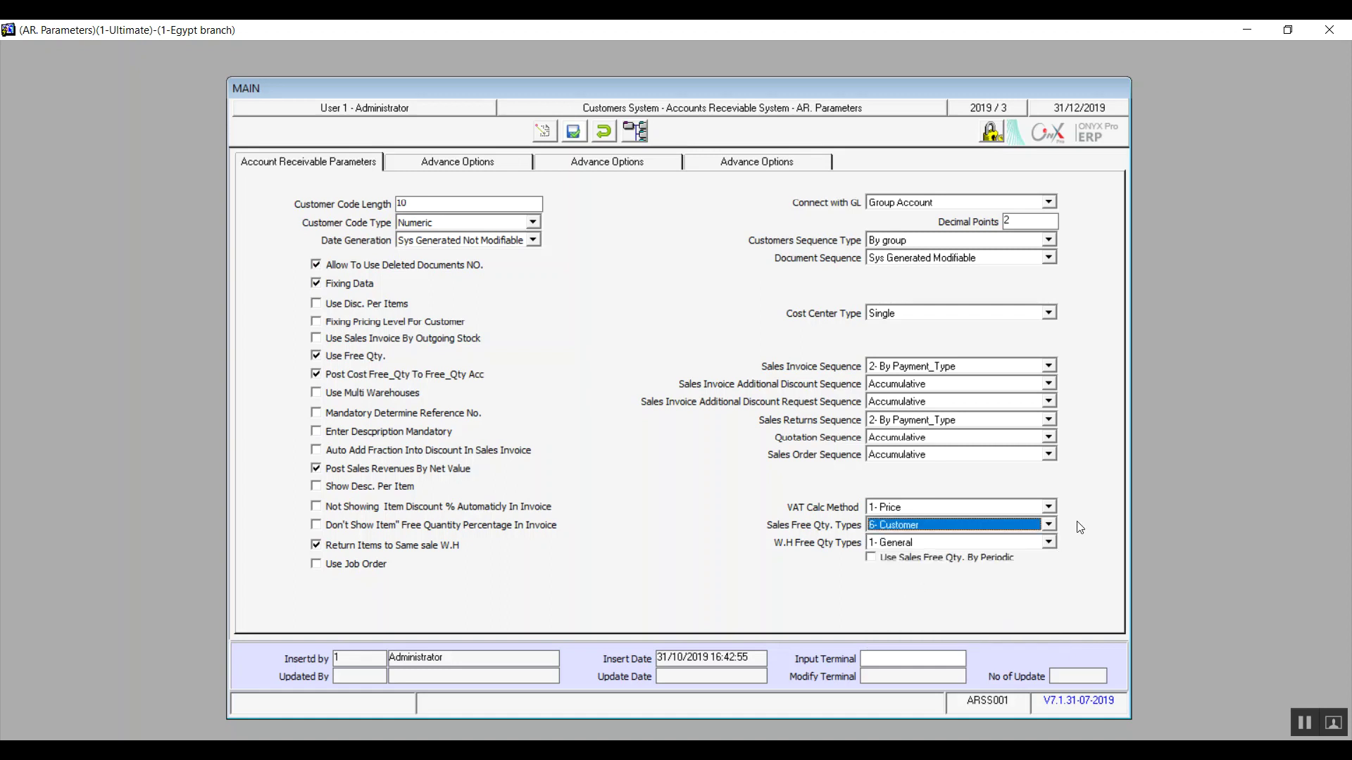
left_click(1048, 526)
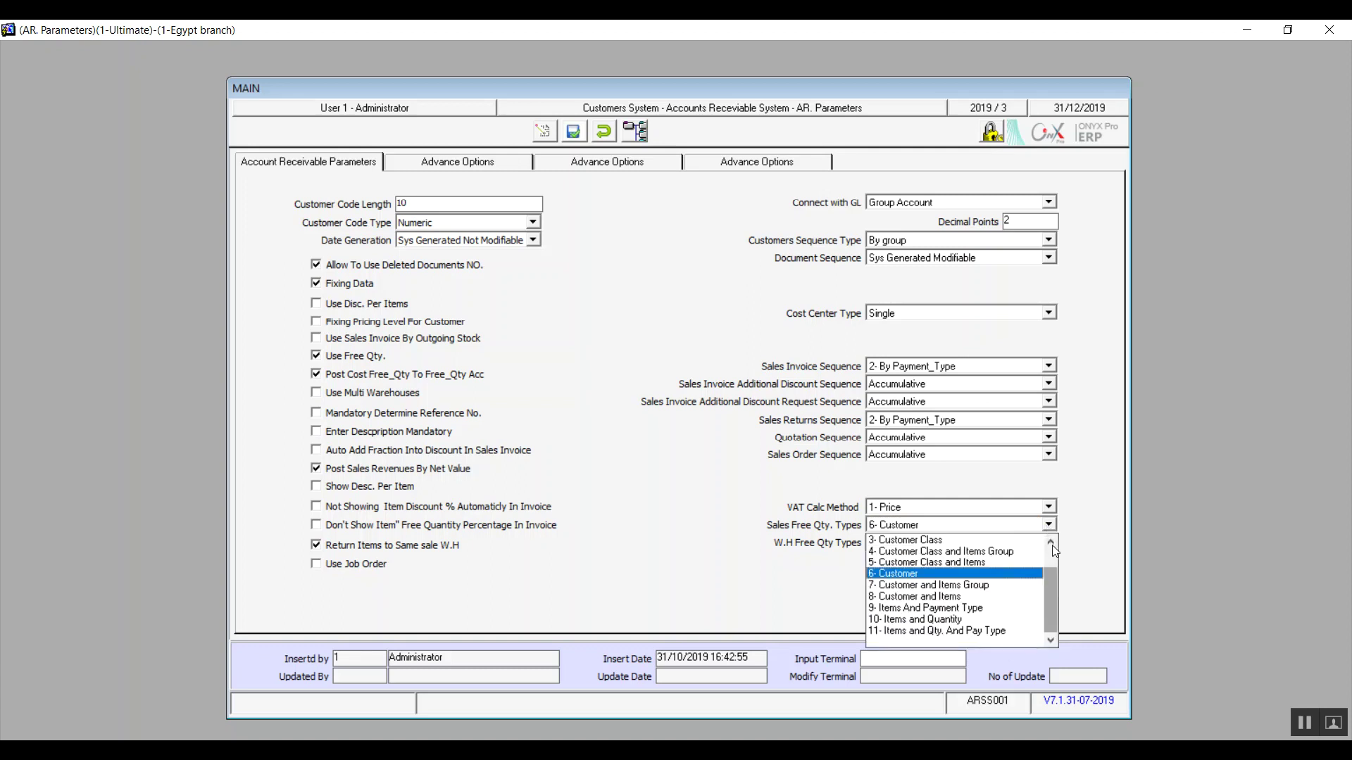
left_click(1051, 545)
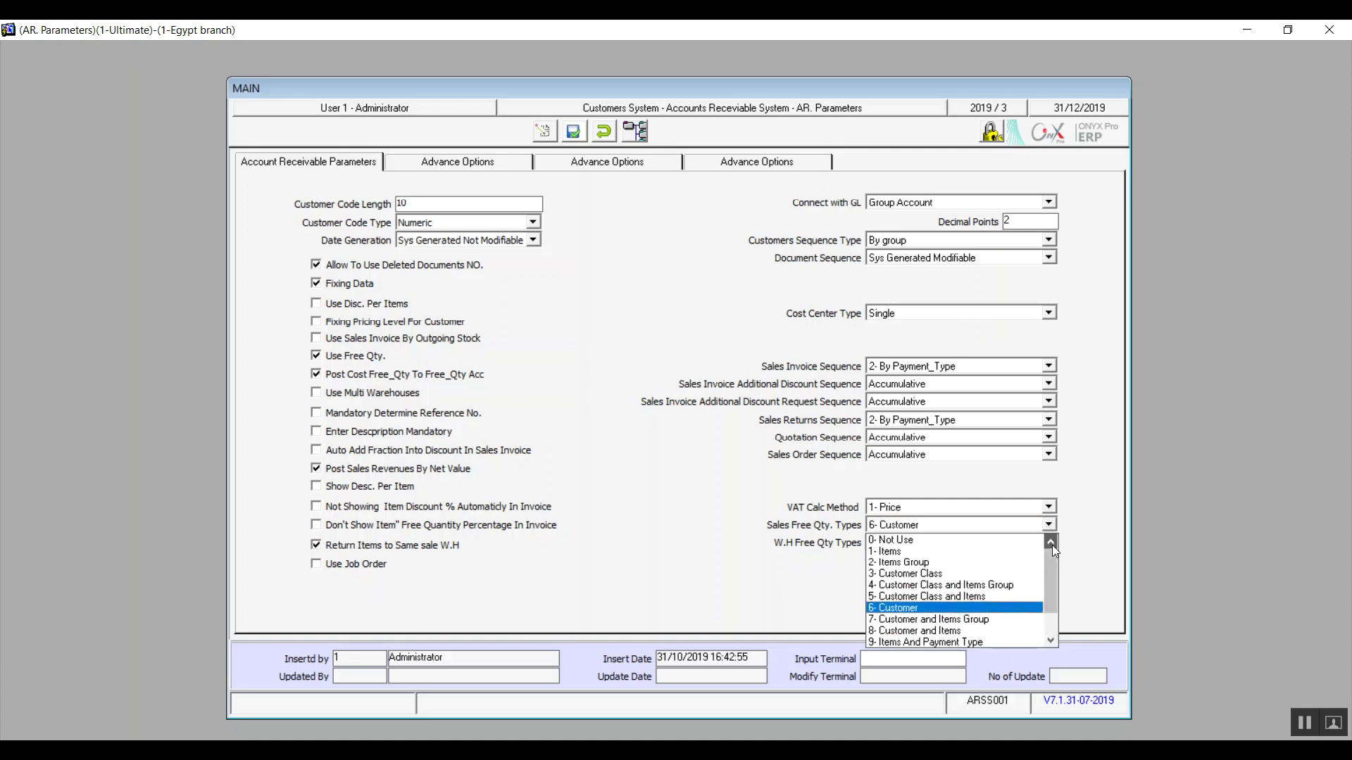
left_click(901, 541)
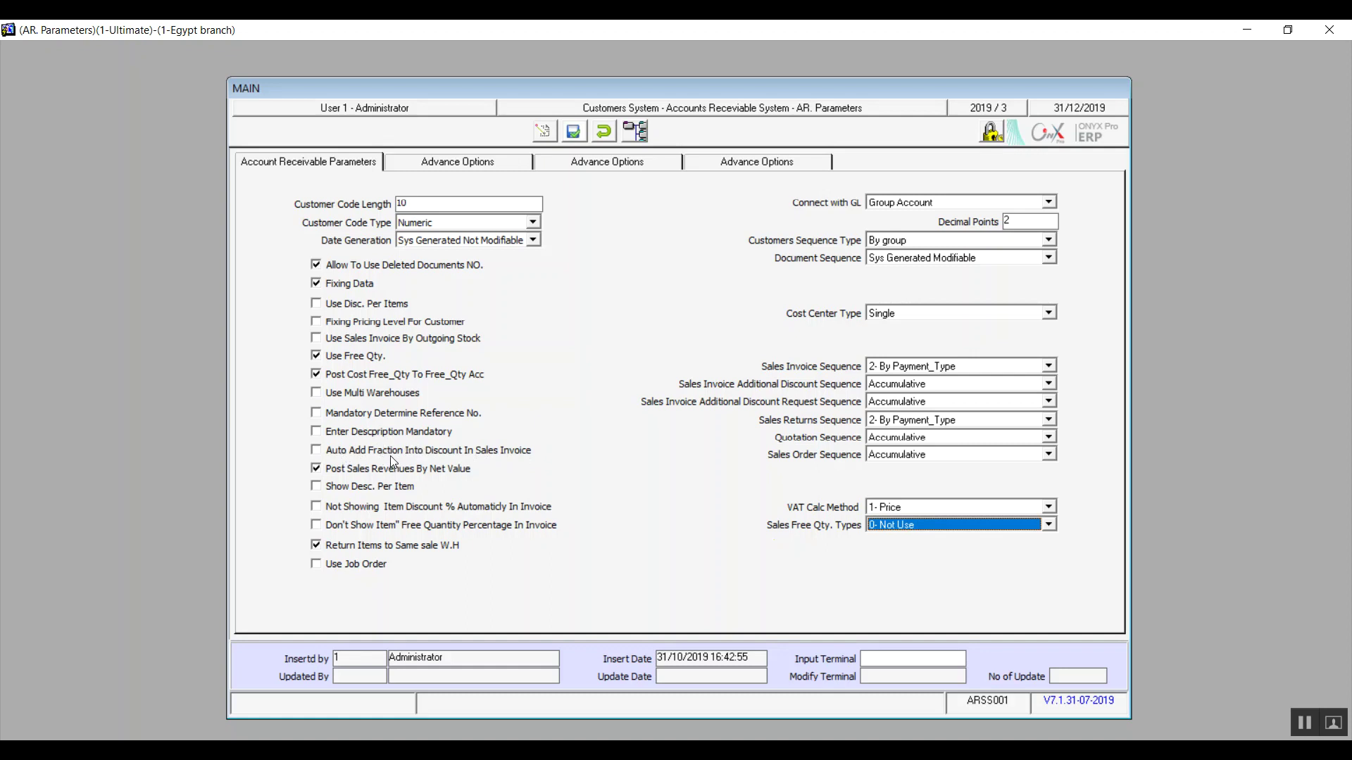
left_click(317, 451)
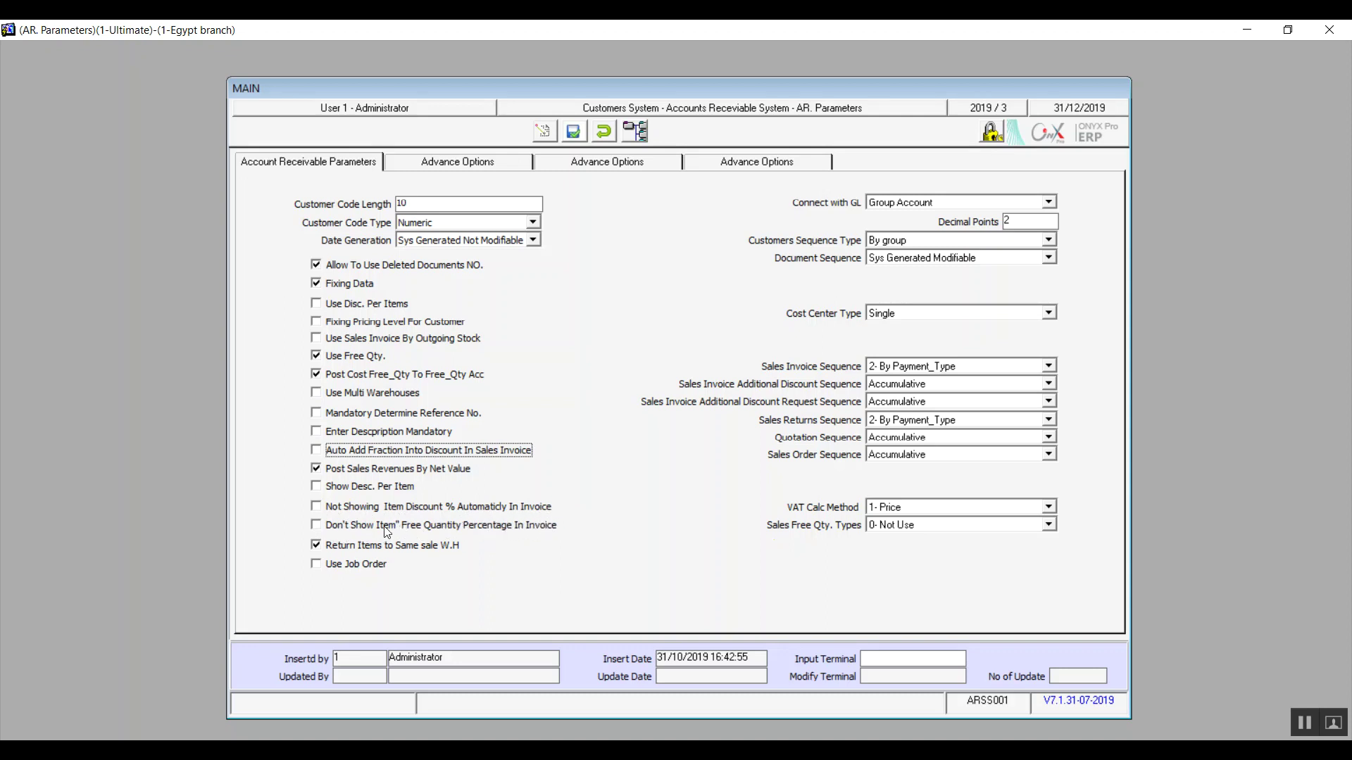
Tick Use Job Order to reveal the Work Order Sequence and Use Receipts Vouchers settings
left_click(342, 529)
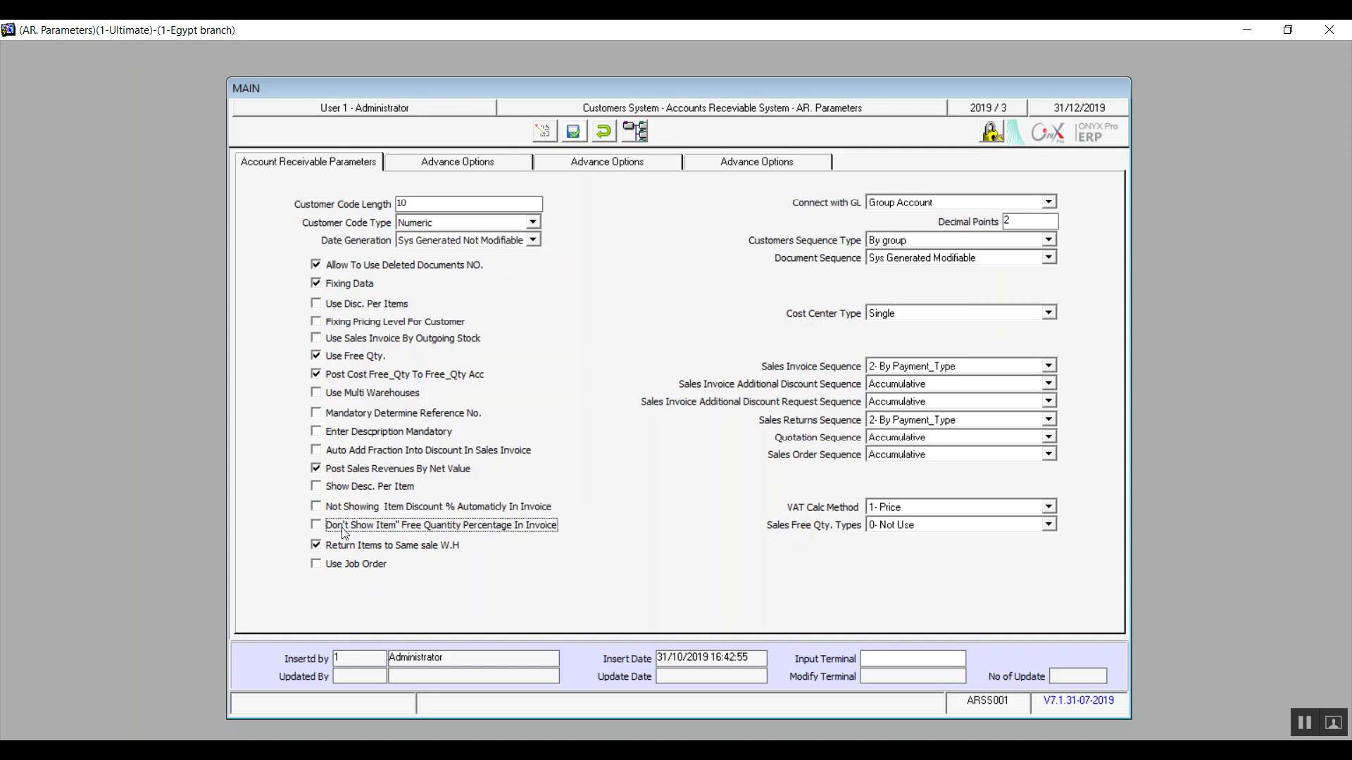
left_click(346, 569)
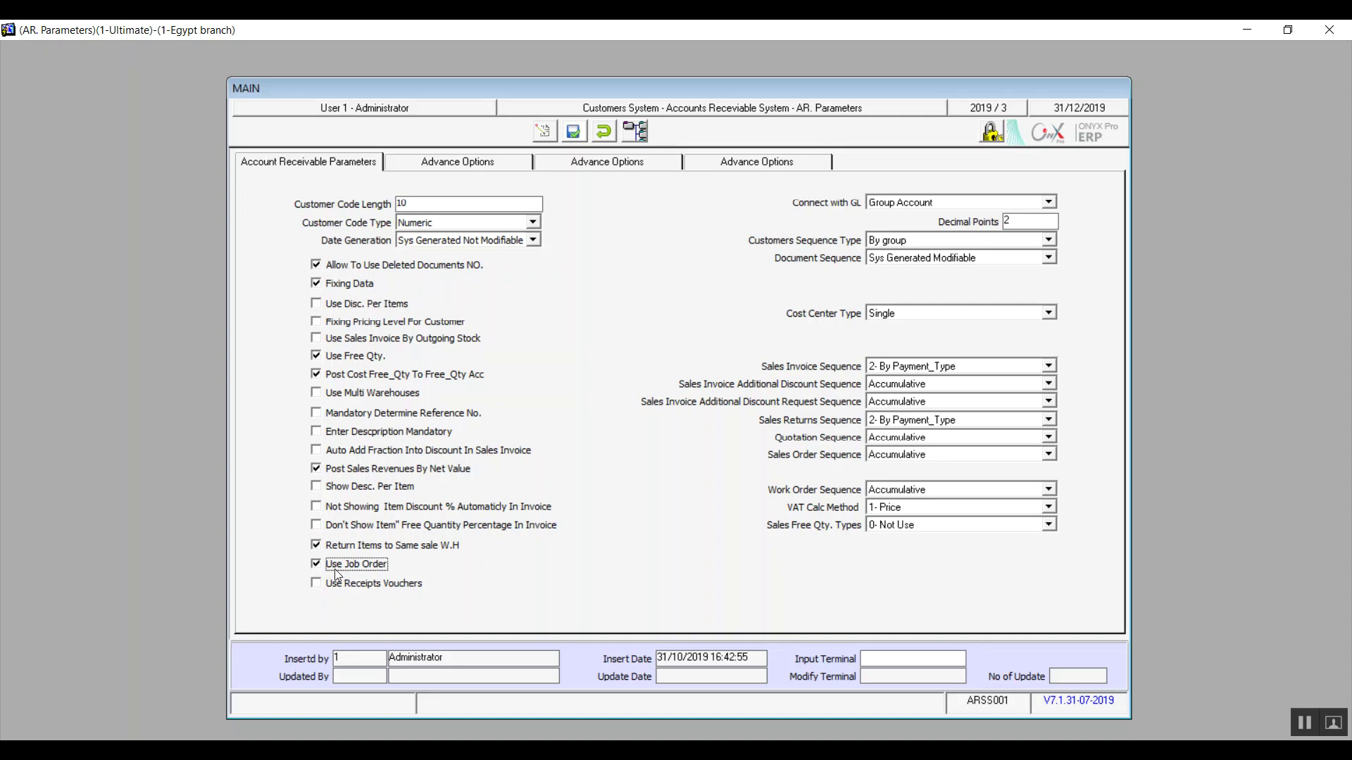
Re-toggle Use Job Order so it stays on, then tick Use Receipts Vouchers
left_click(354, 570)
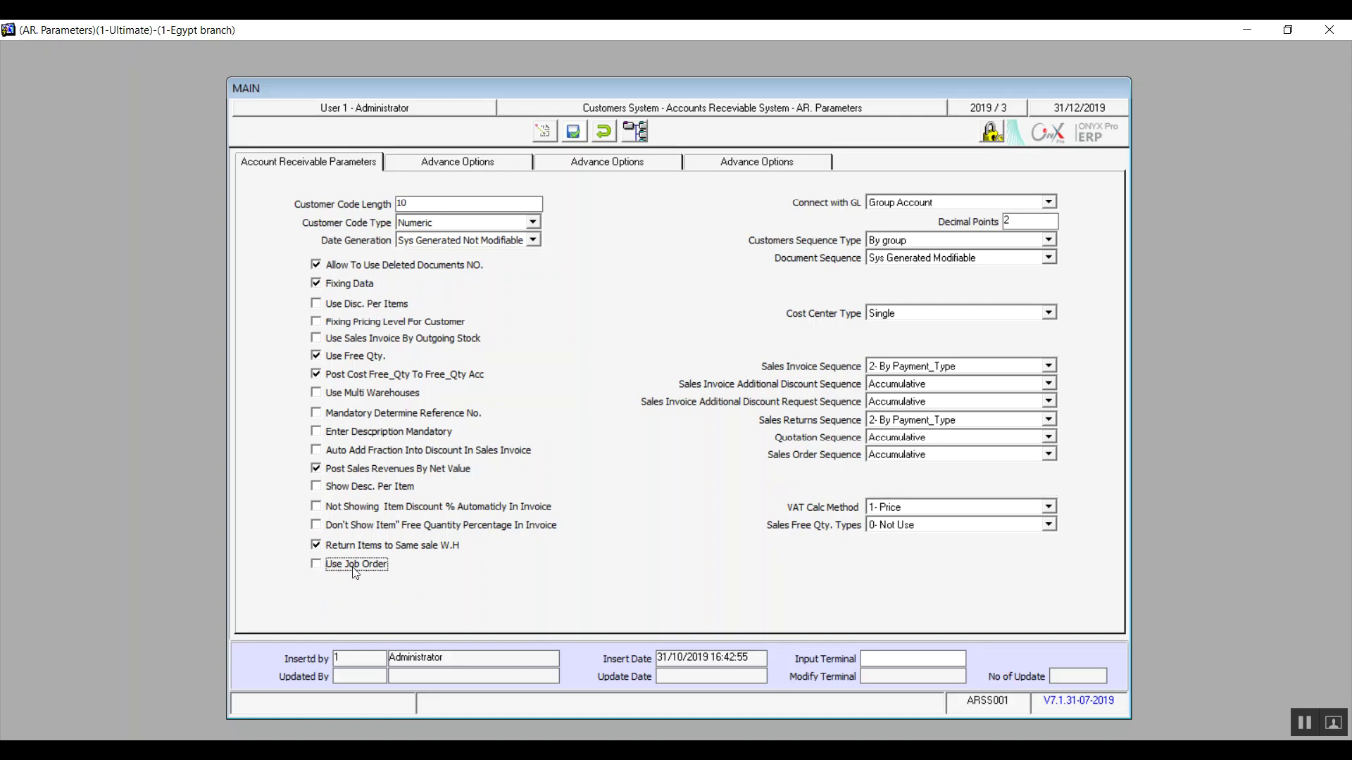
left_click(354, 570)
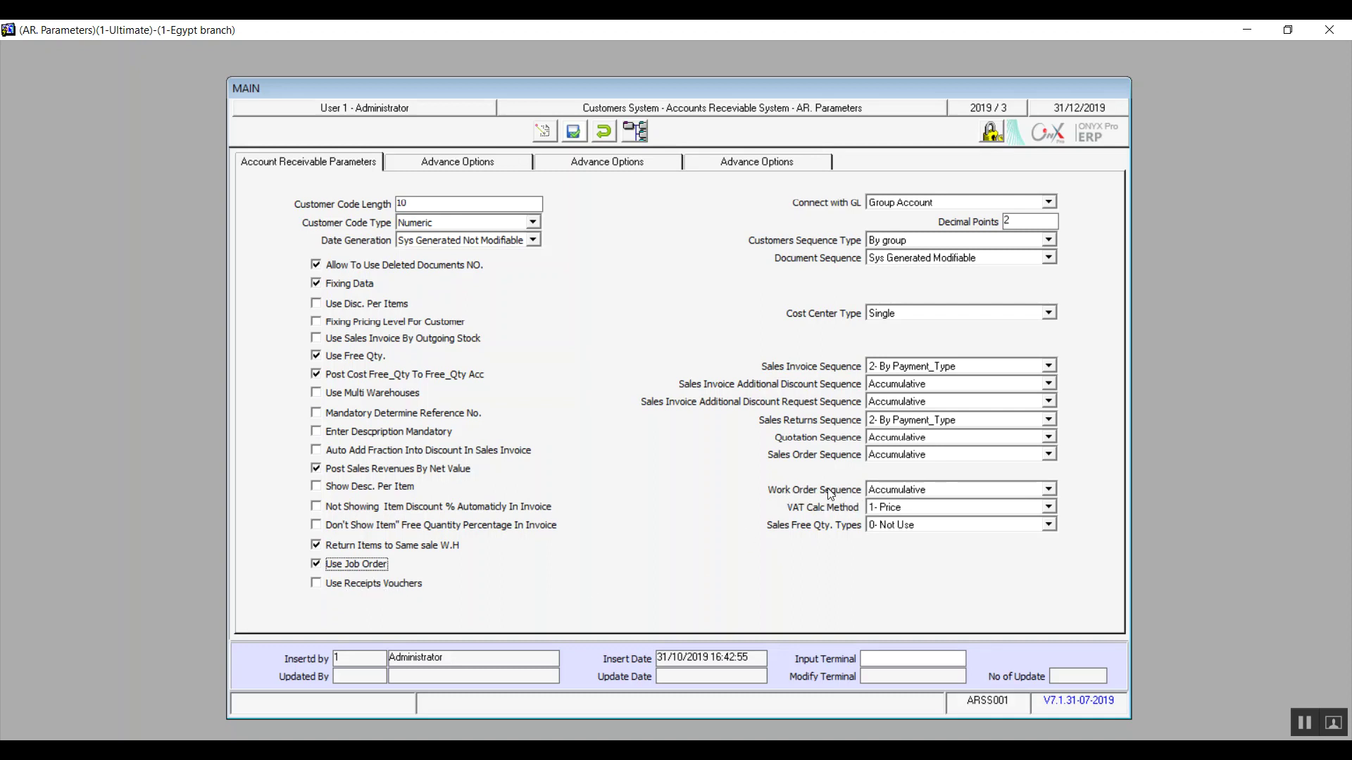
left_click(335, 586)
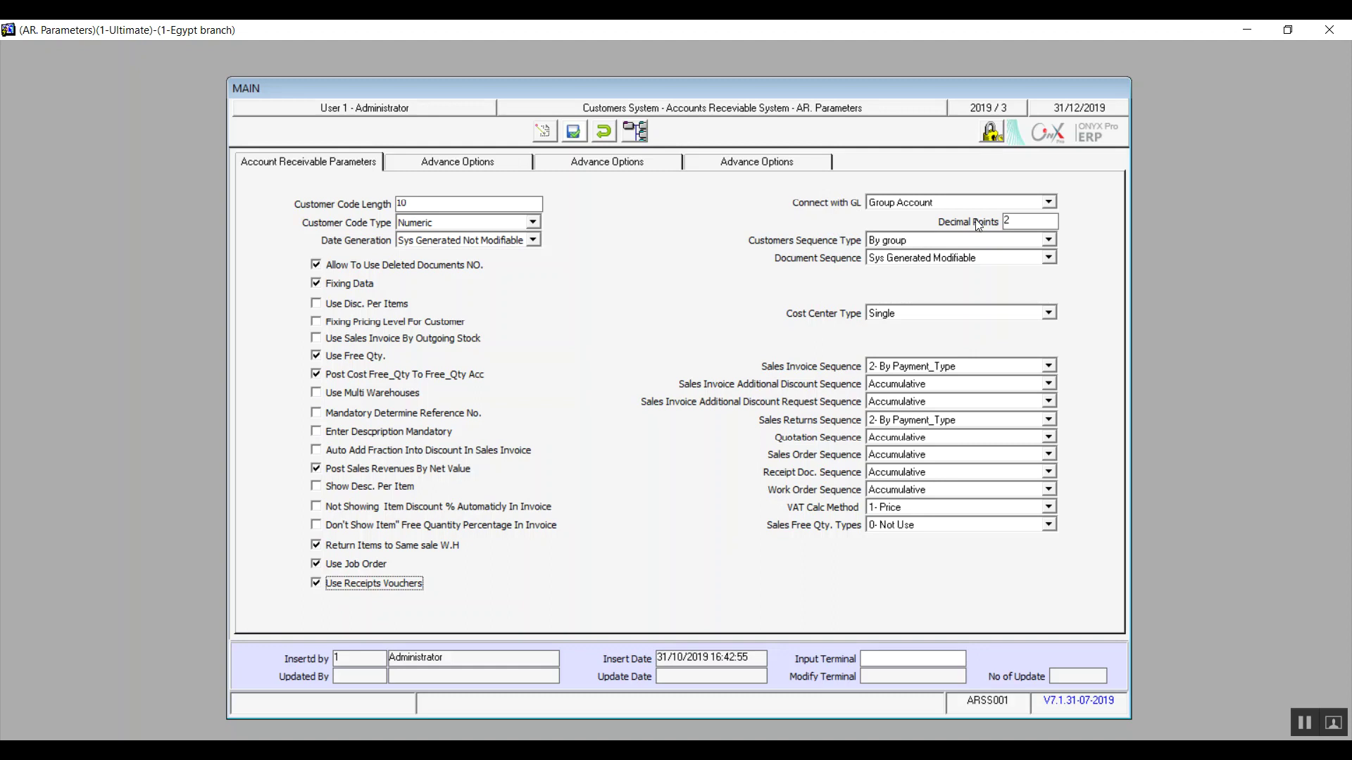
left_click(989, 207)
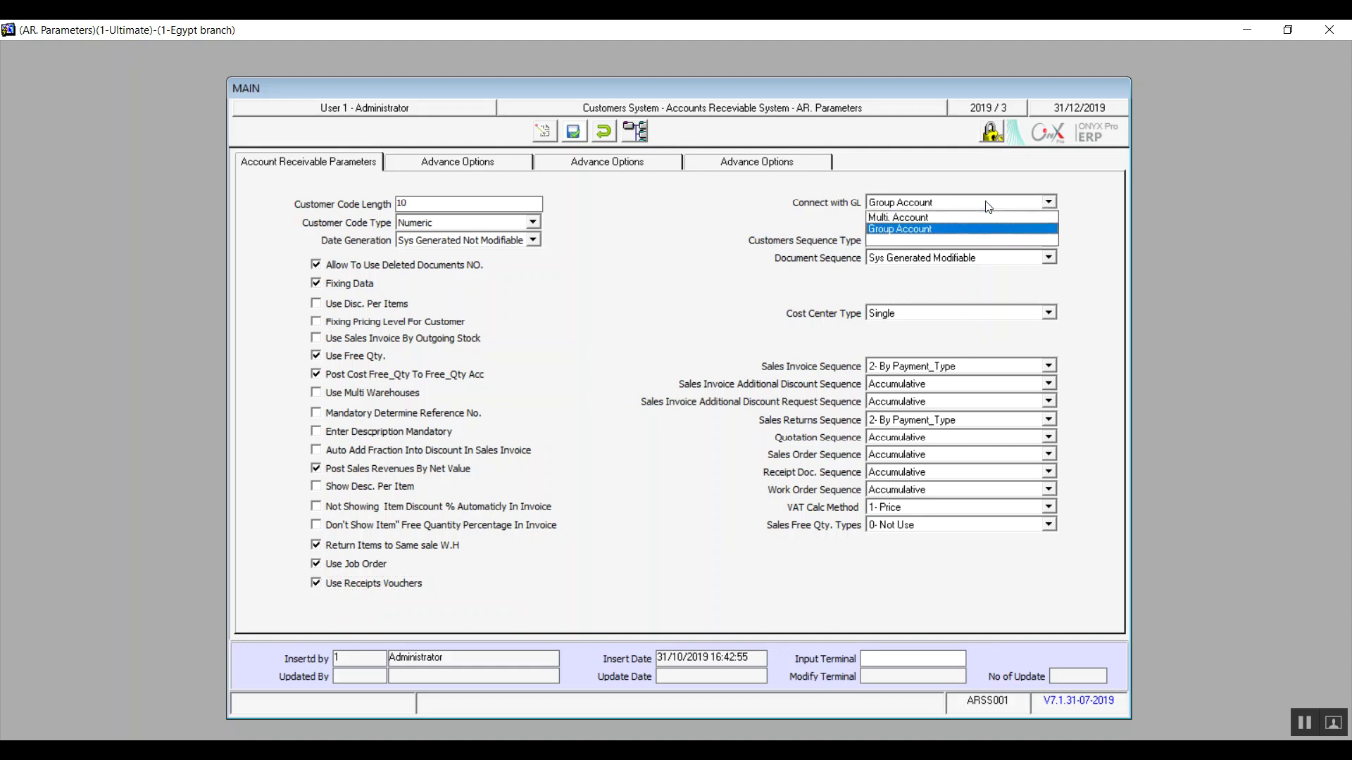
Keep Connect with GL at Group Account and set Customers Sequence Type to By General
left_click(922, 229)
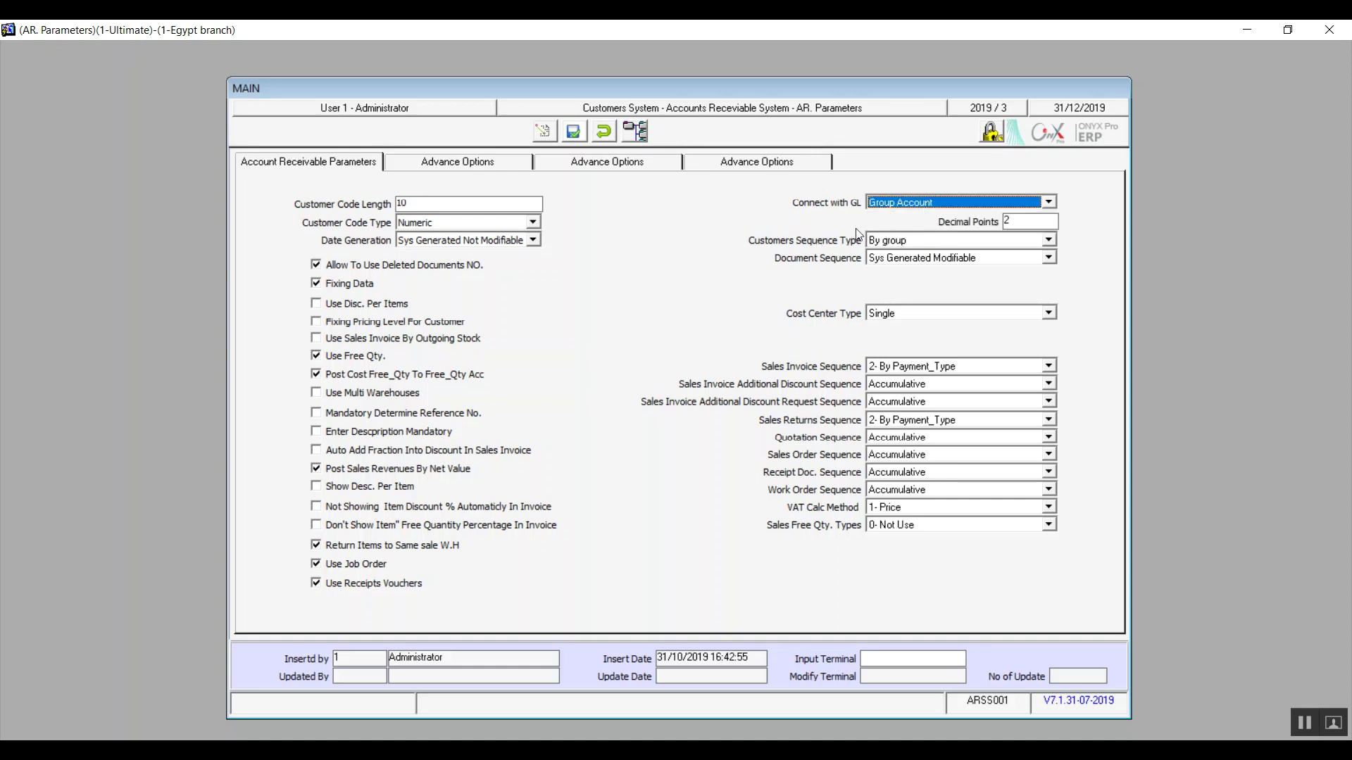
left_click(1017, 224)
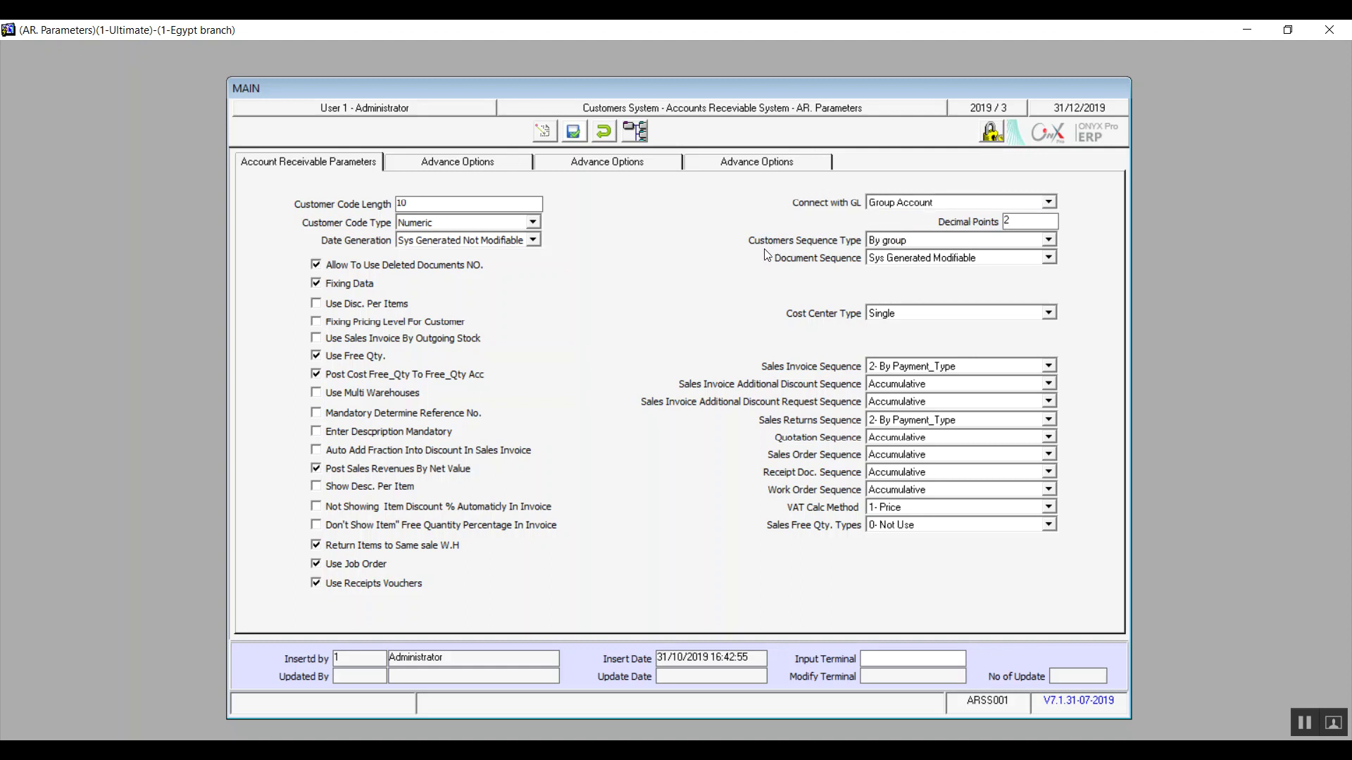
left_click(940, 243)
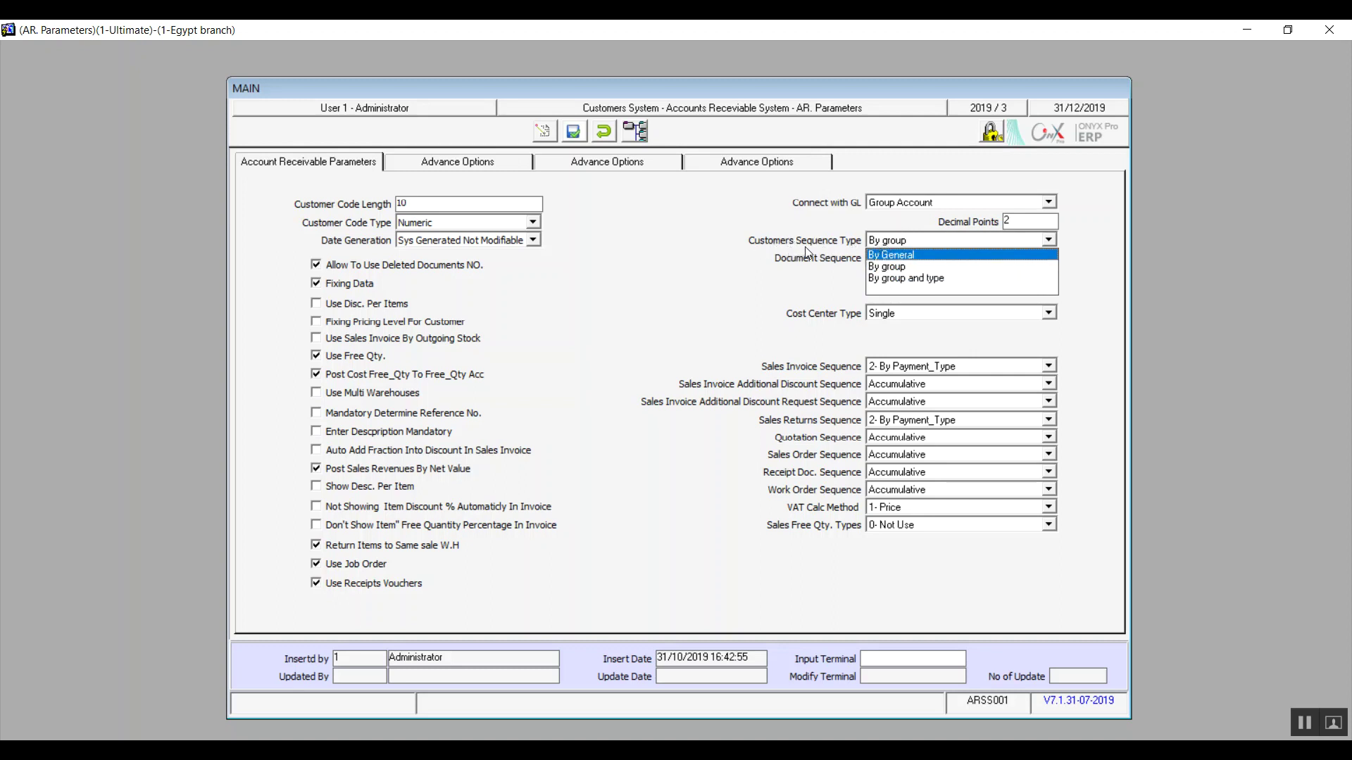
left_click(931, 259)
Set Document Sequence to Sys Generated Not Modifiable and enable Use Disc. Per Items
left_click(898, 260)
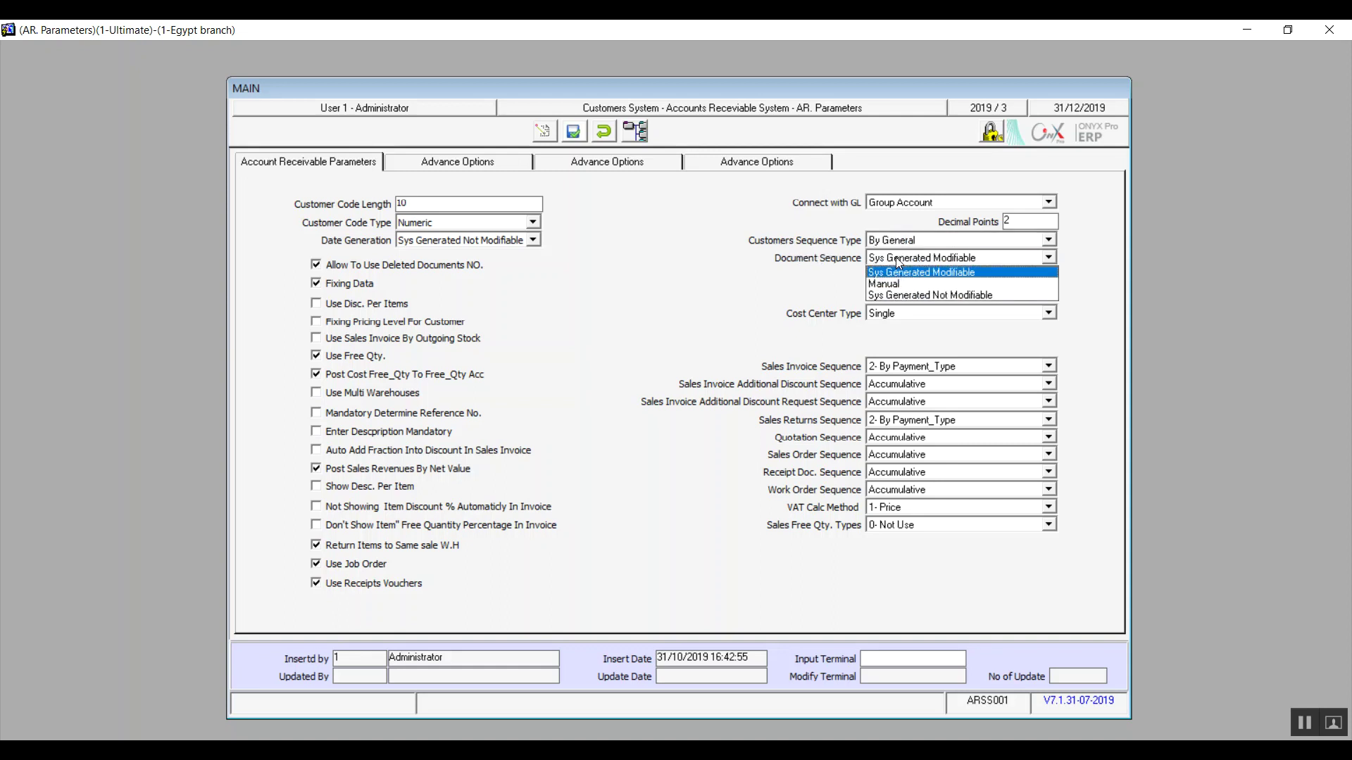
left_click(892, 295)
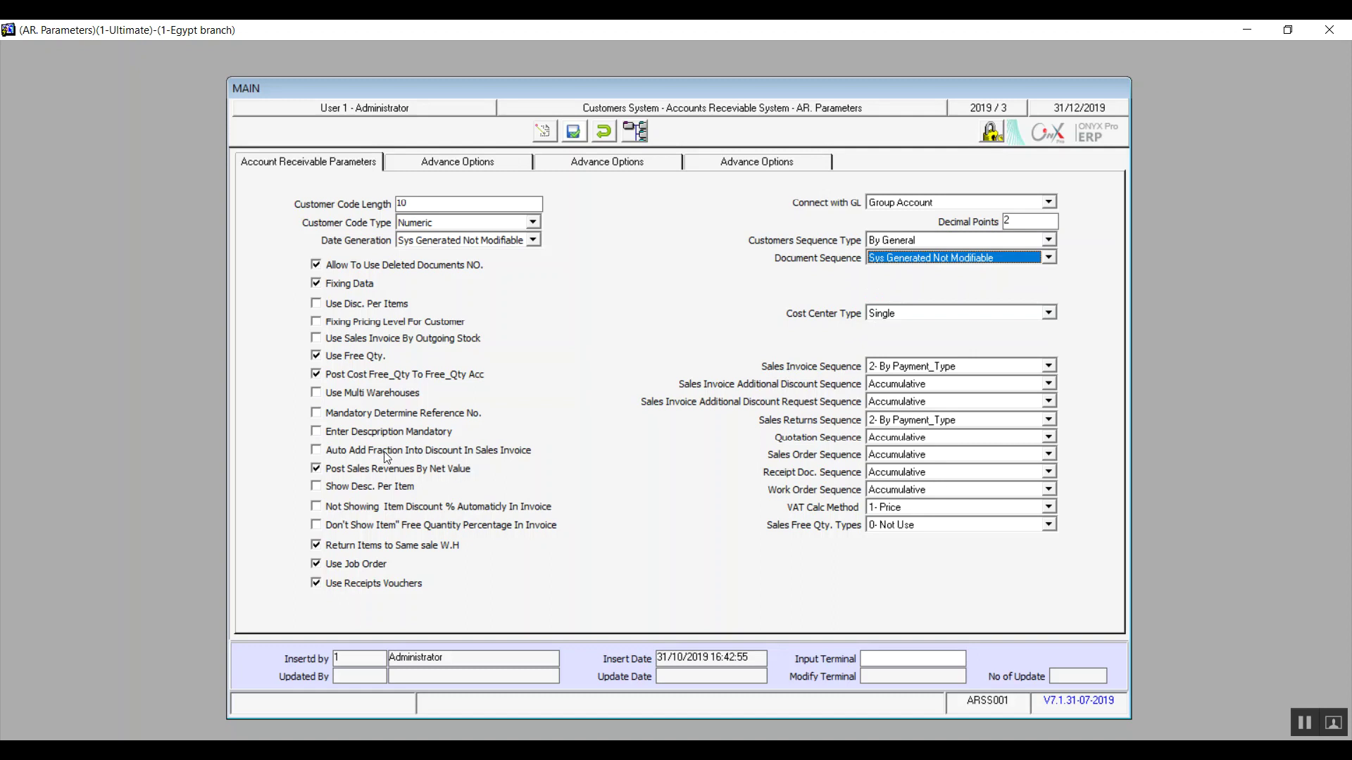
left_click(329, 305)
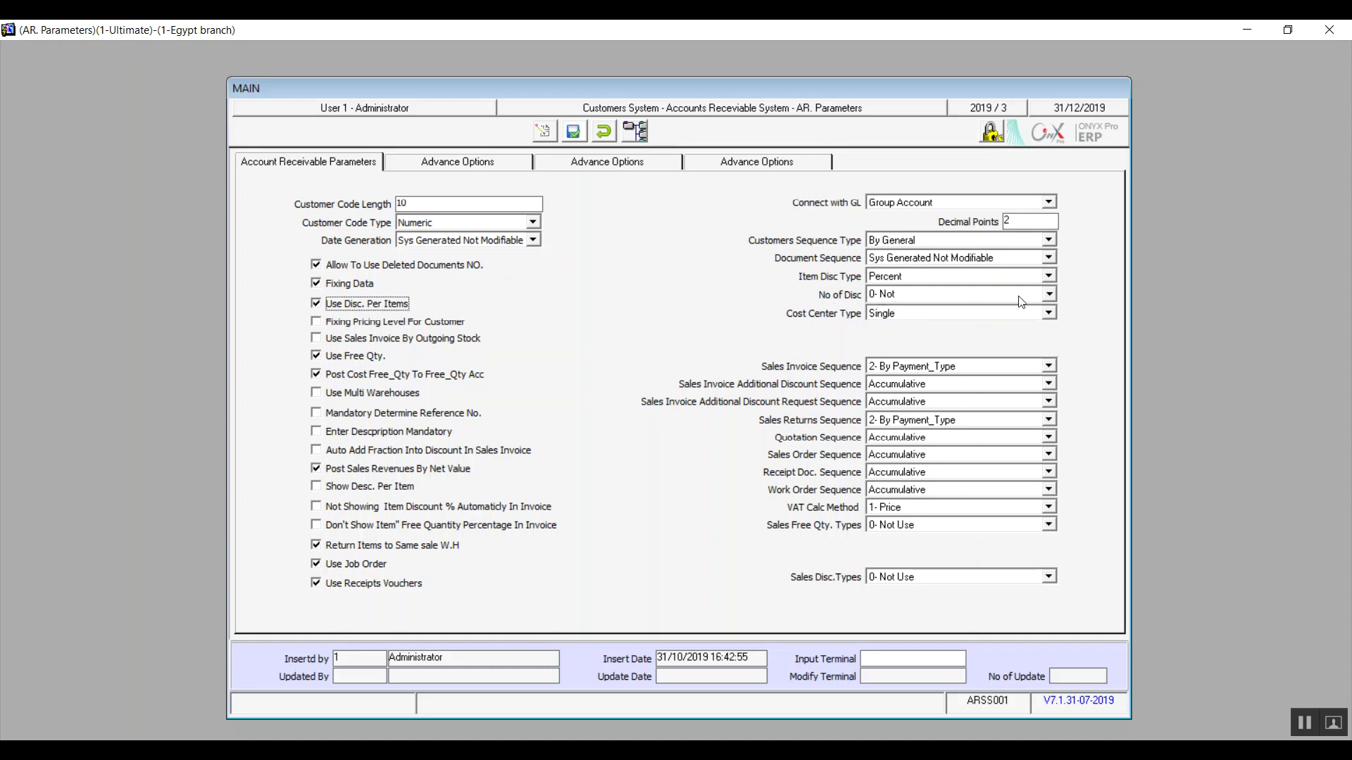
Keep No of Disc at 0- Not and set Cost Center Type to Not Use
left_click(1049, 294)
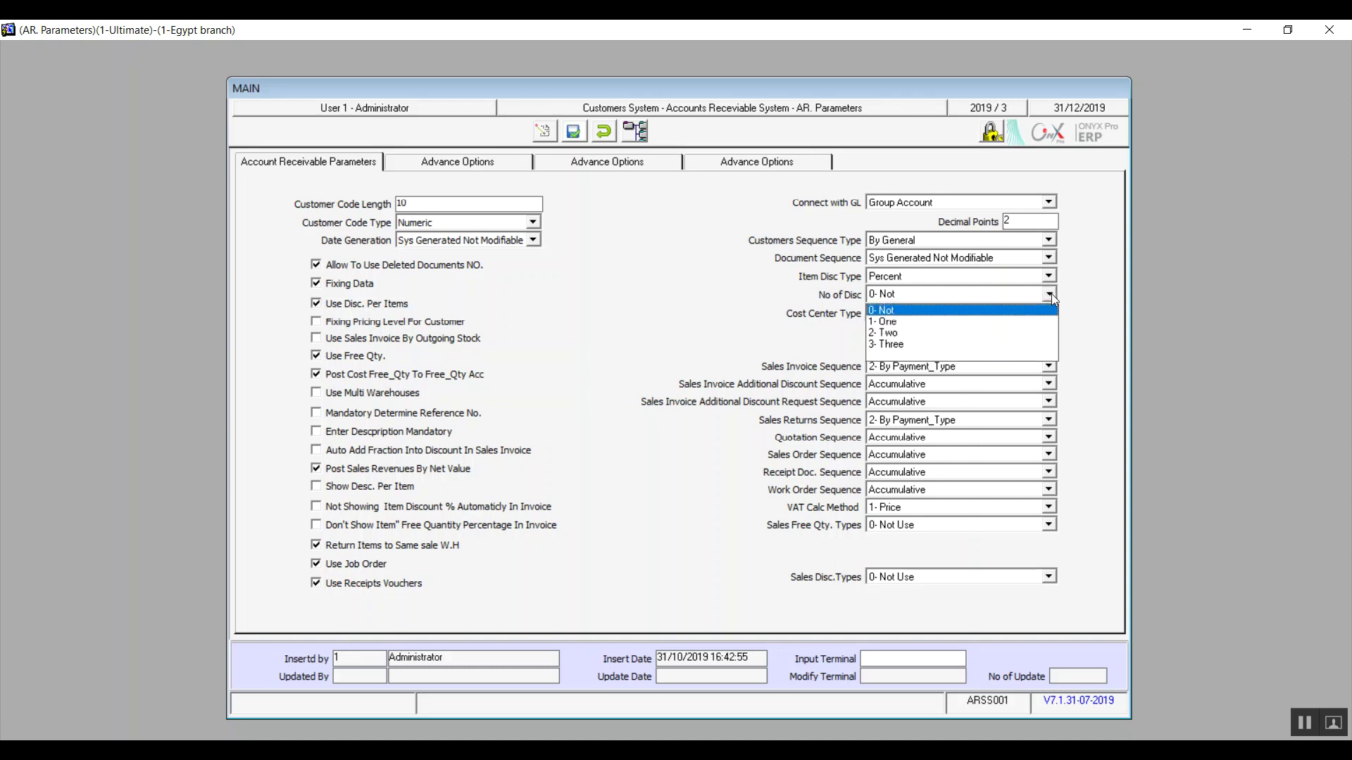
left_click(925, 311)
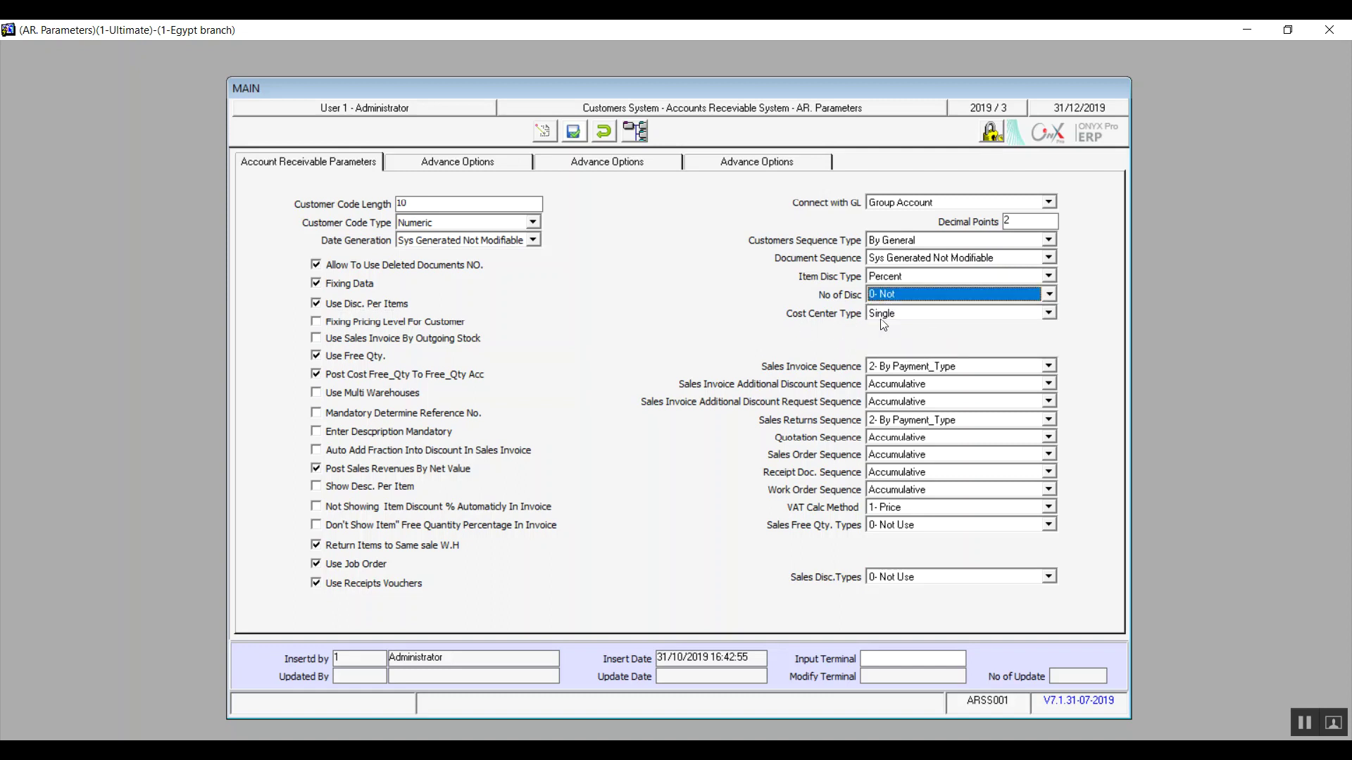
left_click(946, 313)
left_click(945, 313)
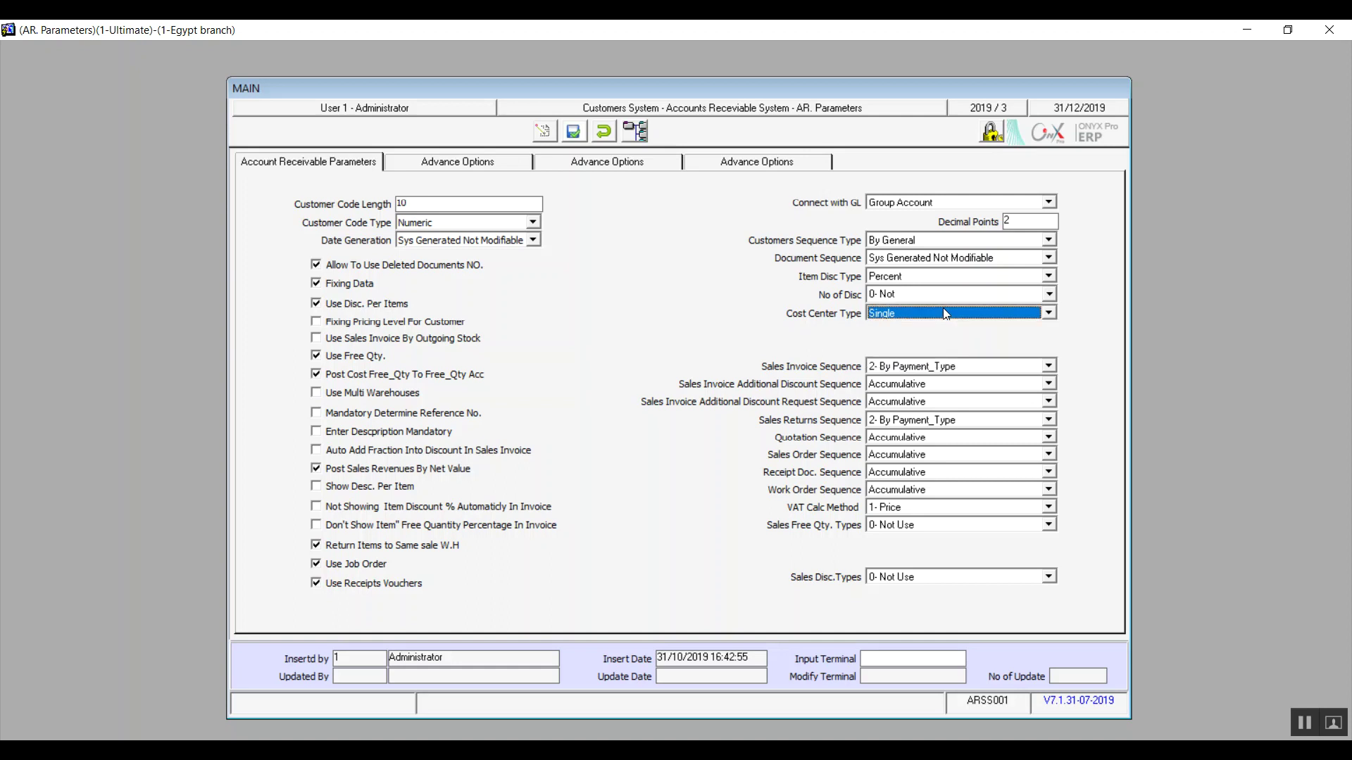
left_click(945, 313)
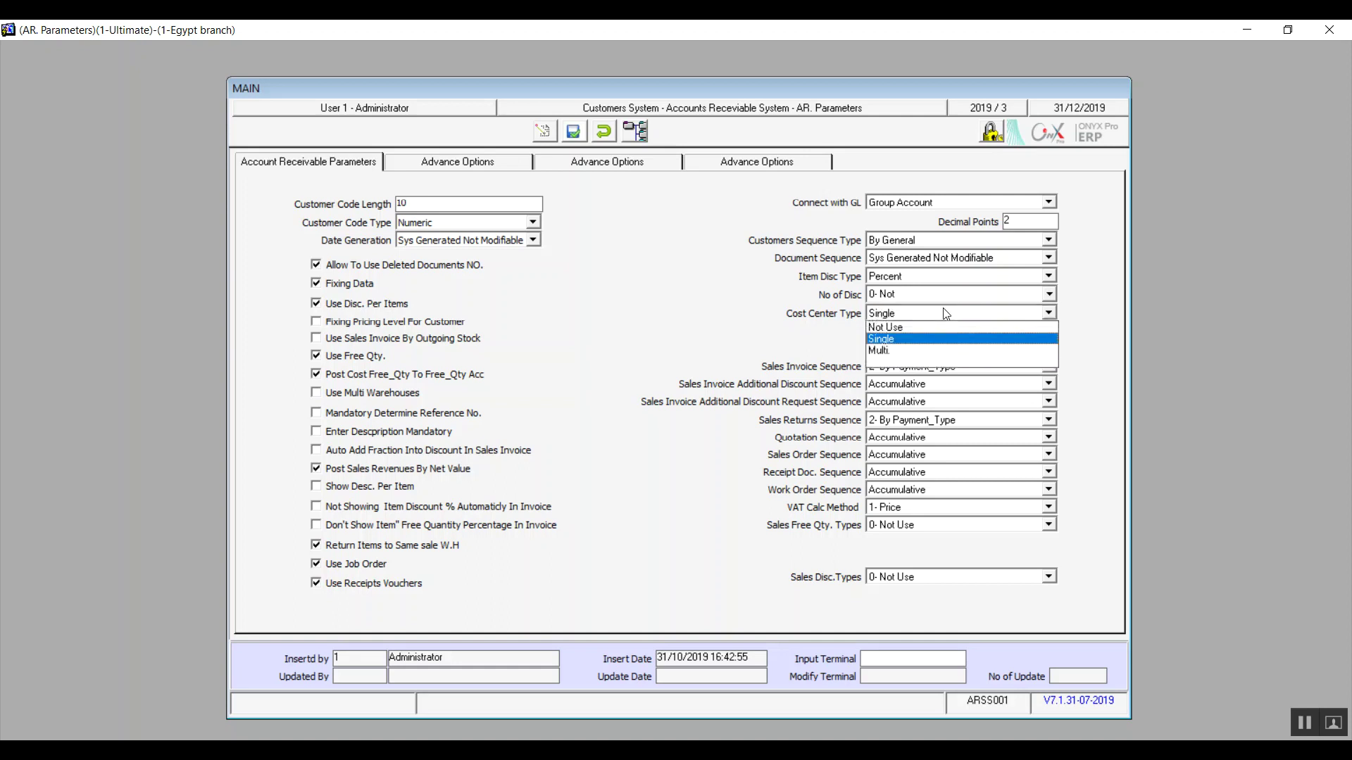
left_click(895, 325)
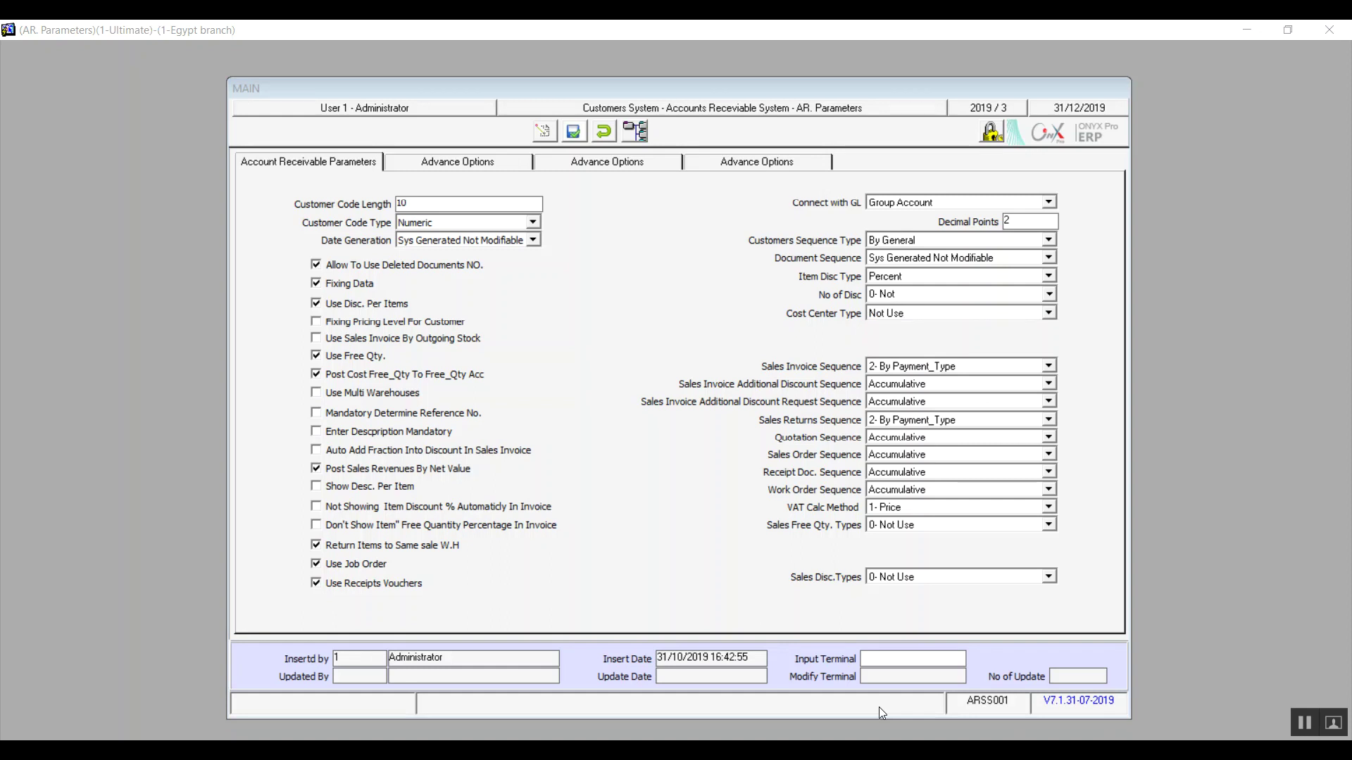
left_click(1049, 366)
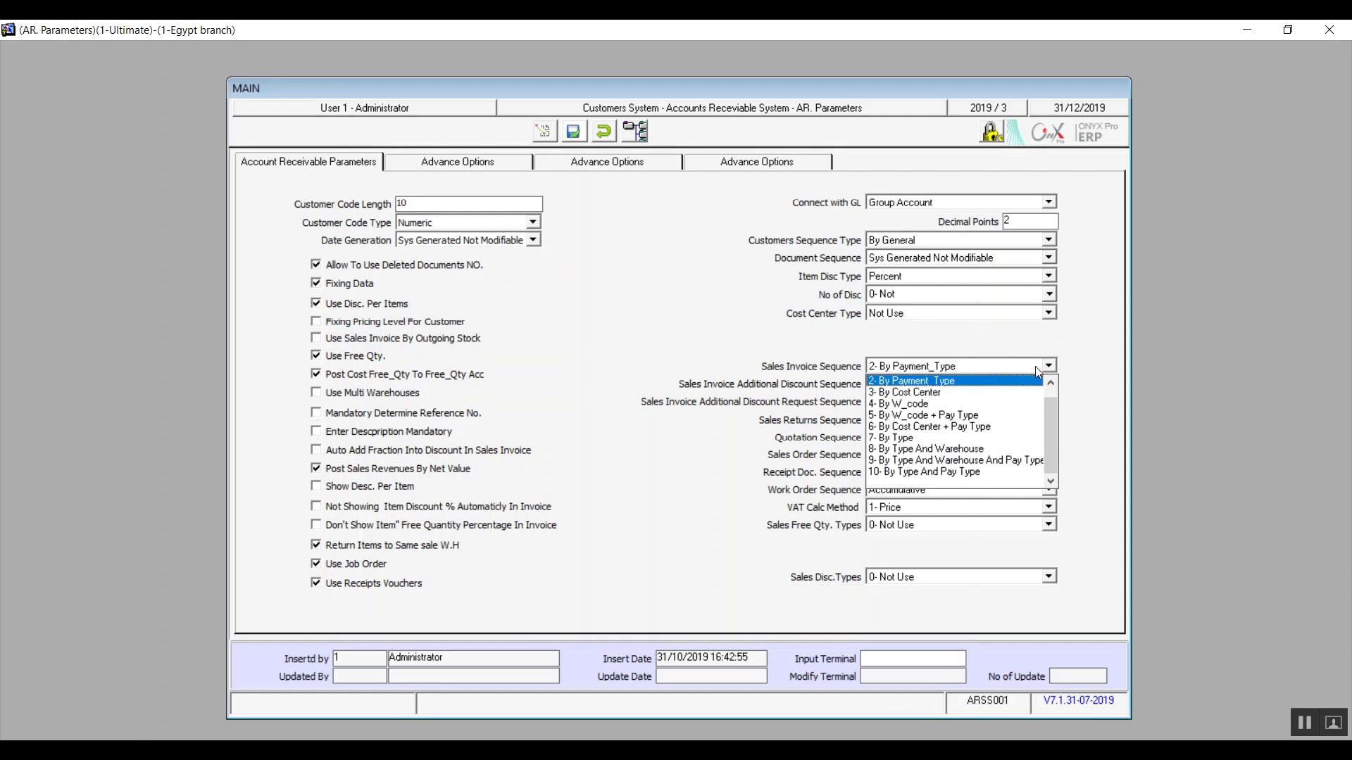
Review the sales invoice, discount, sales returns, quotation and sales order sequences, keeping their current values
left_click(1051, 384)
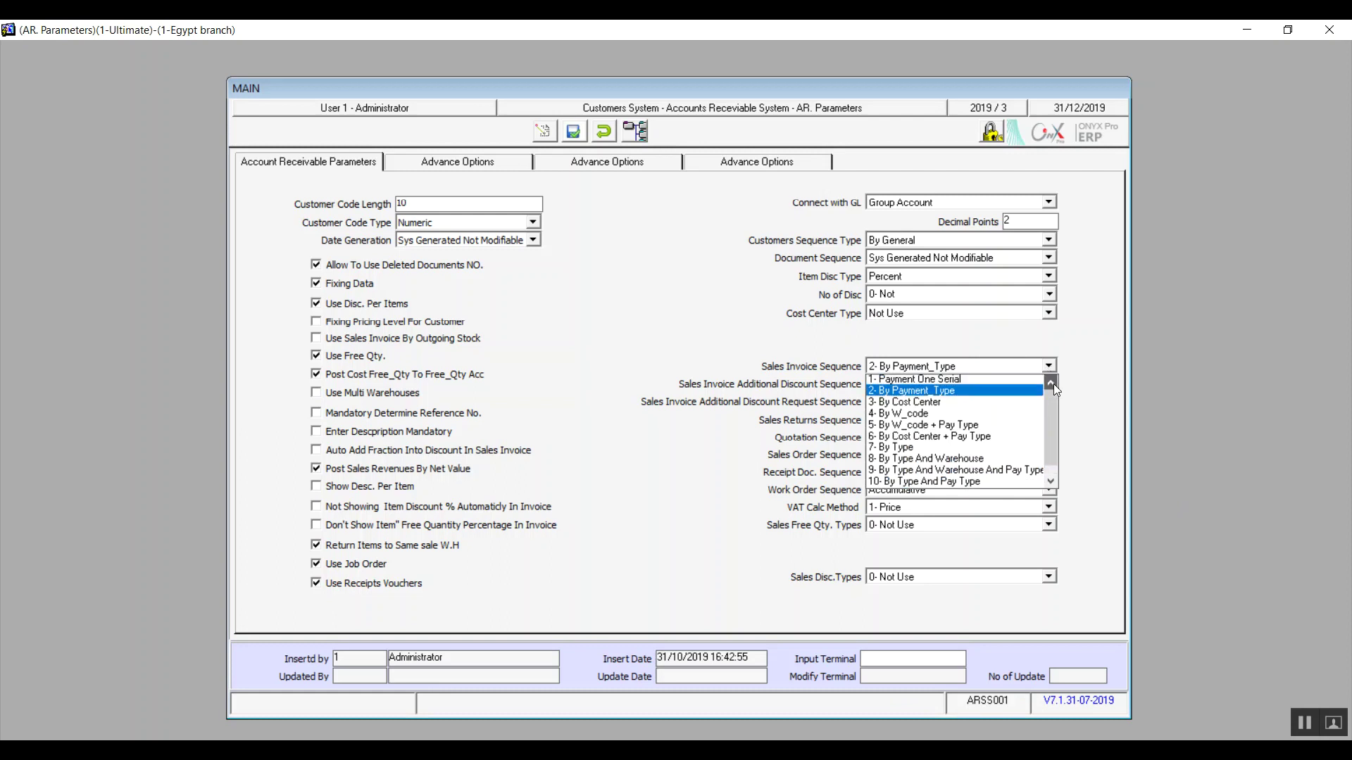
left_click(1050, 364)
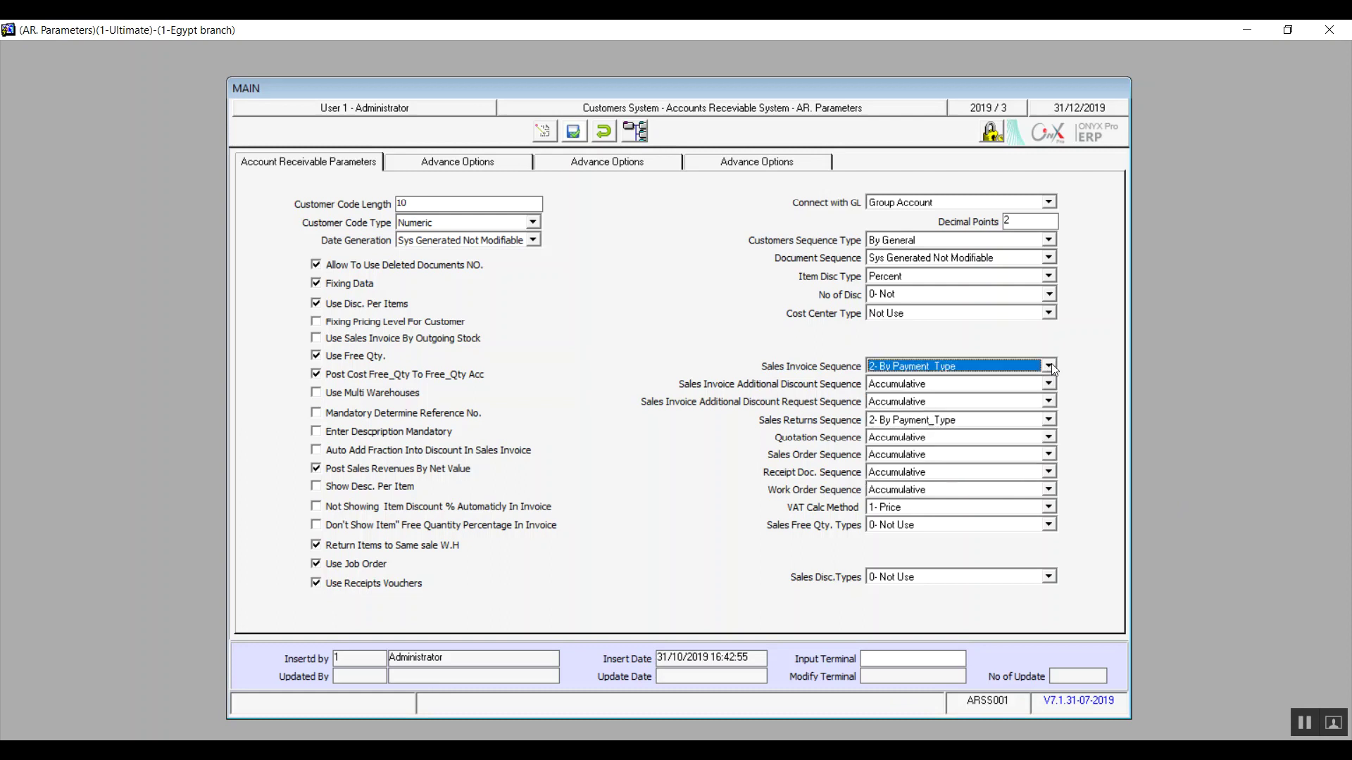
left_click(943, 382)
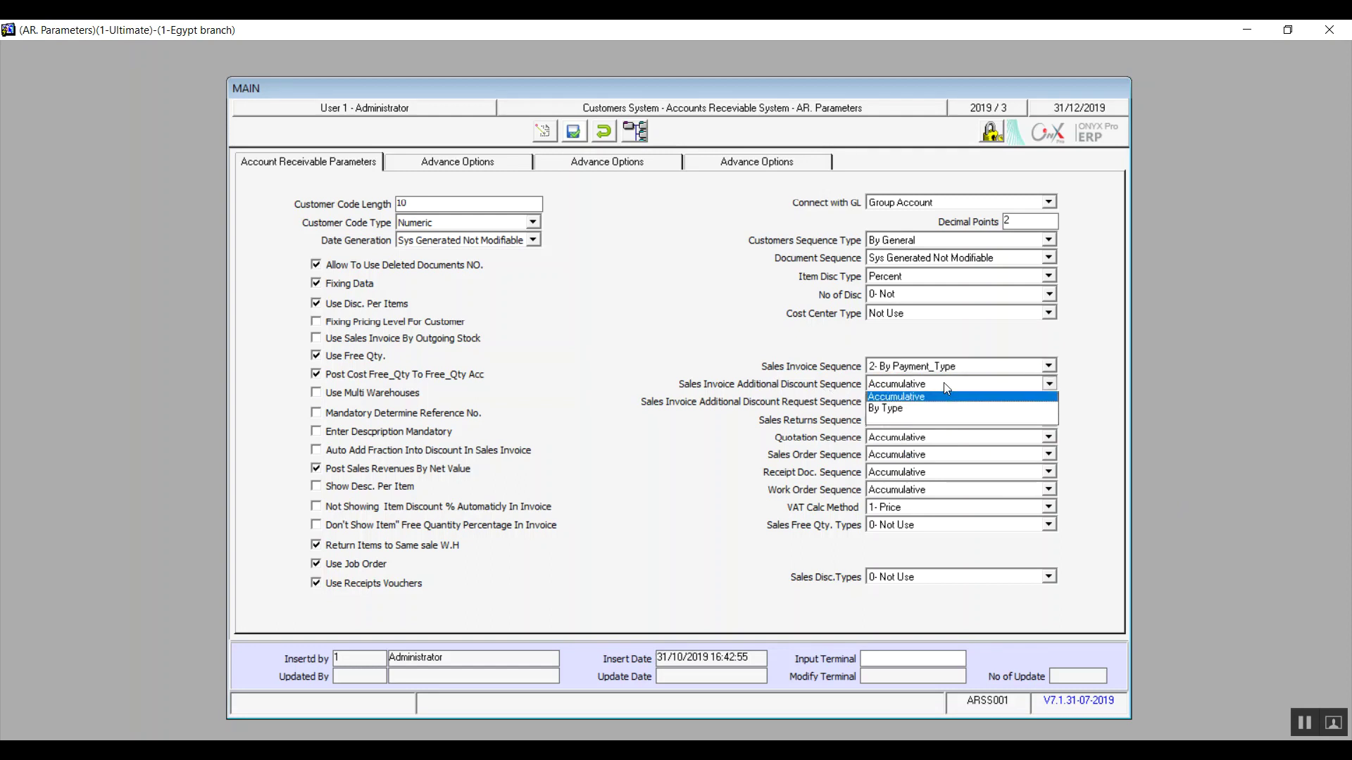
left_click(944, 382)
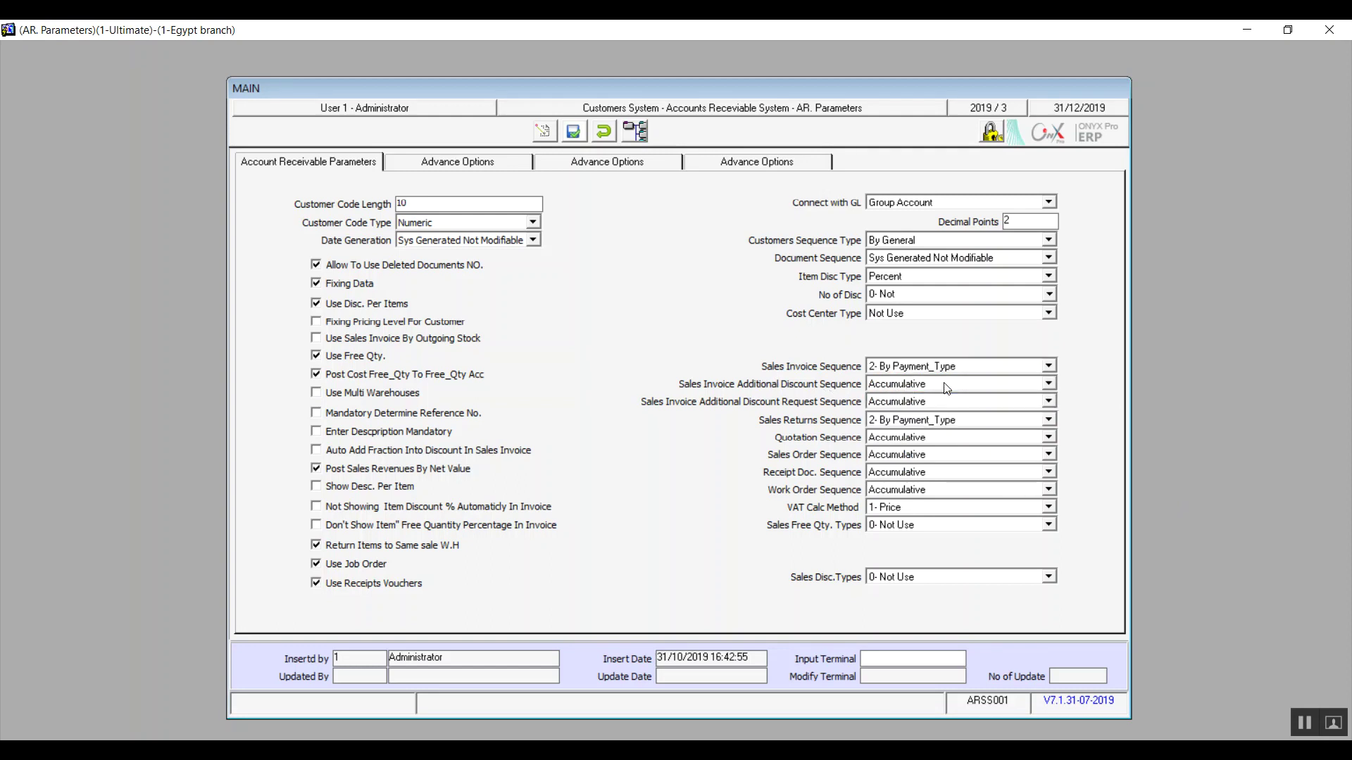
left_click(886, 404)
left_click(886, 405)
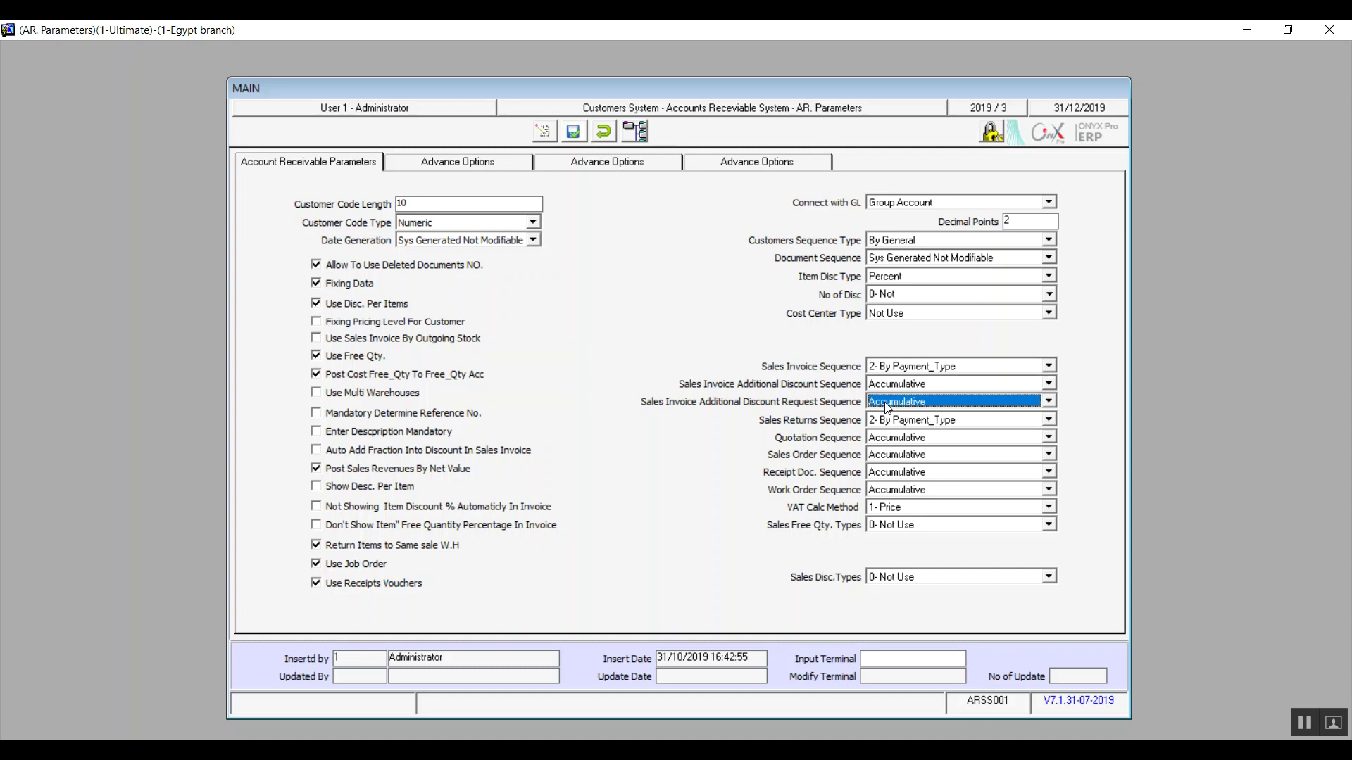
left_click(892, 423)
left_click(893, 422)
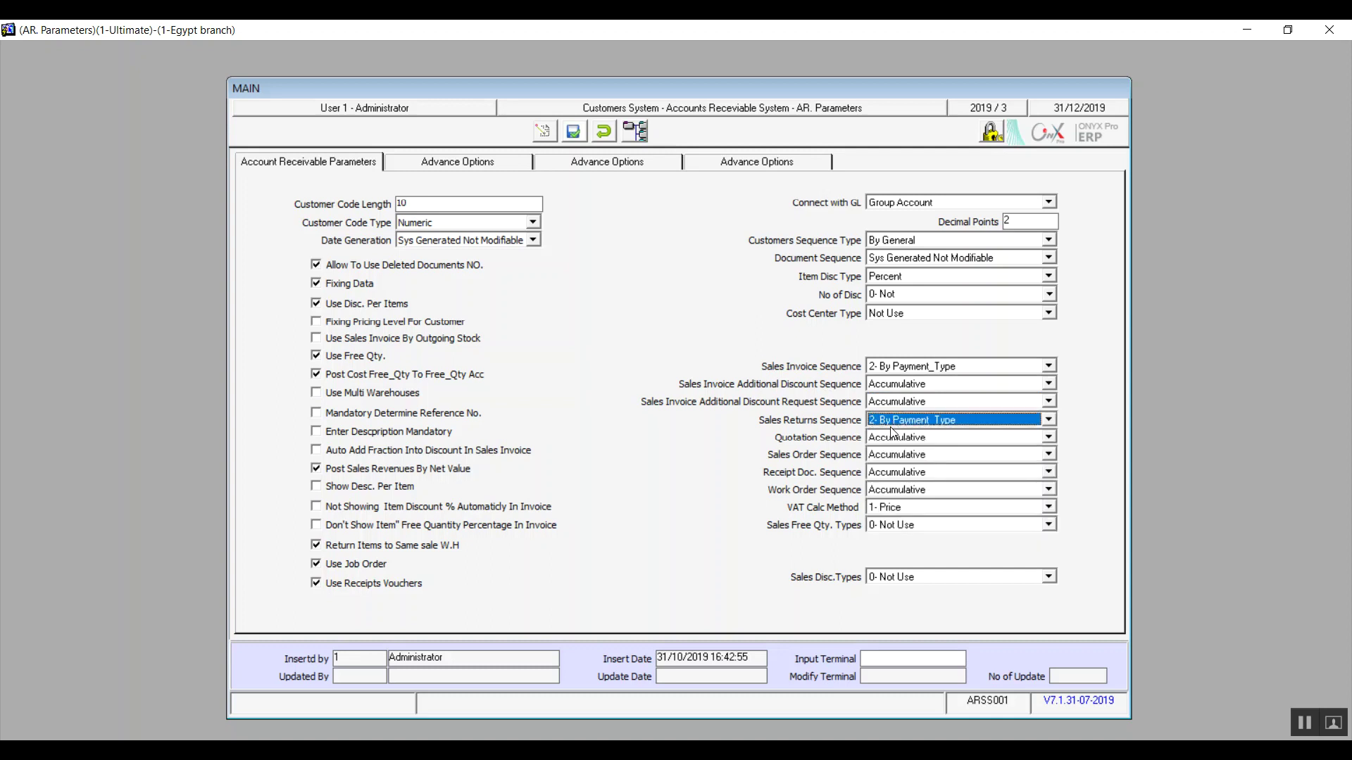
left_click(893, 440)
left_click(893, 456)
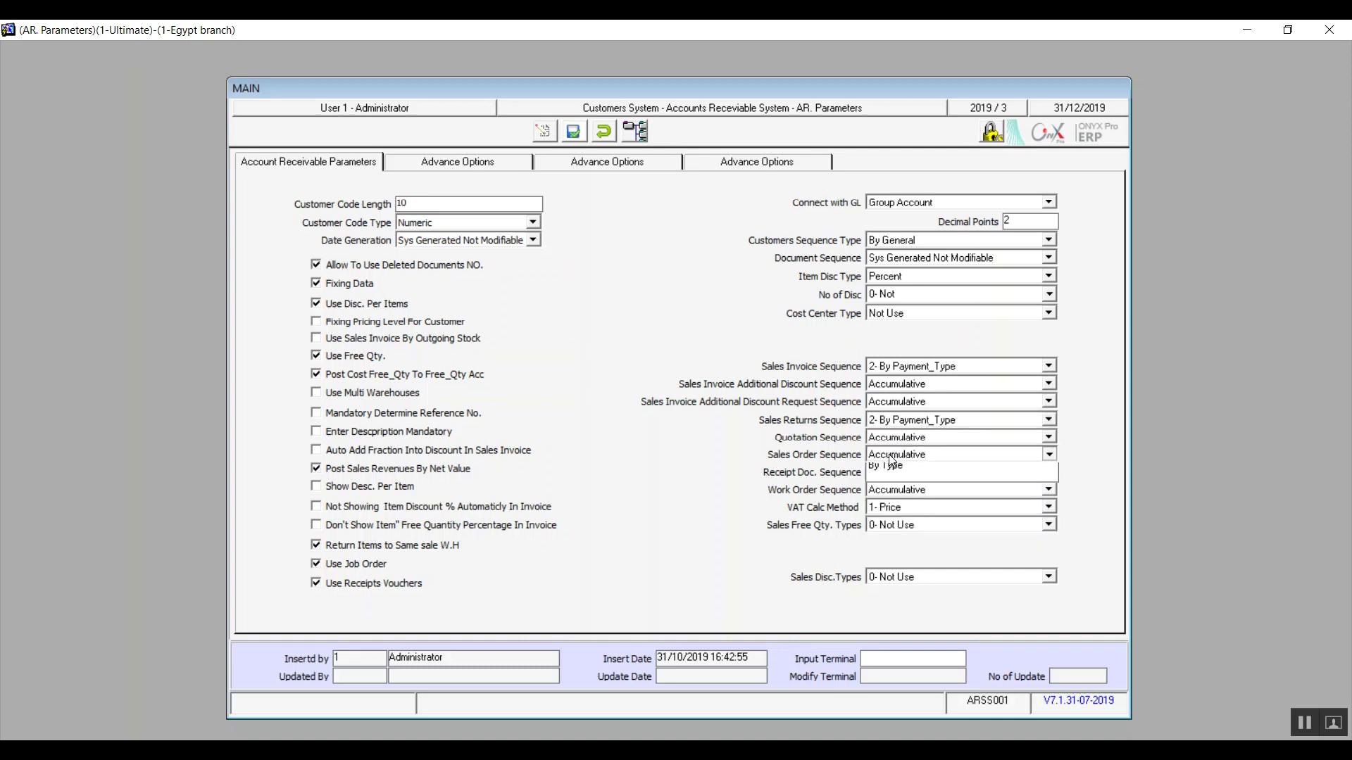
left_click(894, 466)
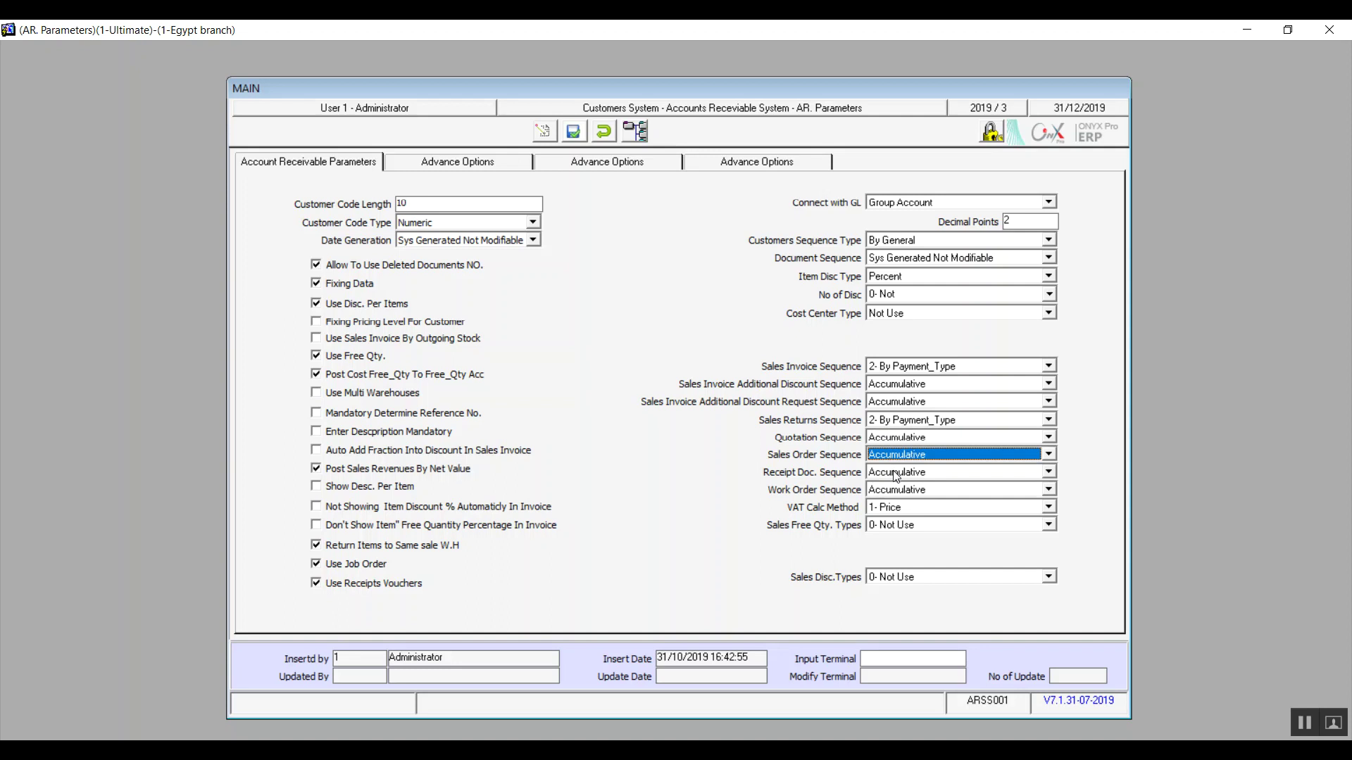
Keep receipt and work order sequences Accumulative and set VAT Calc Method to 2- Price - Discount
left_click(896, 473)
left_click(895, 474)
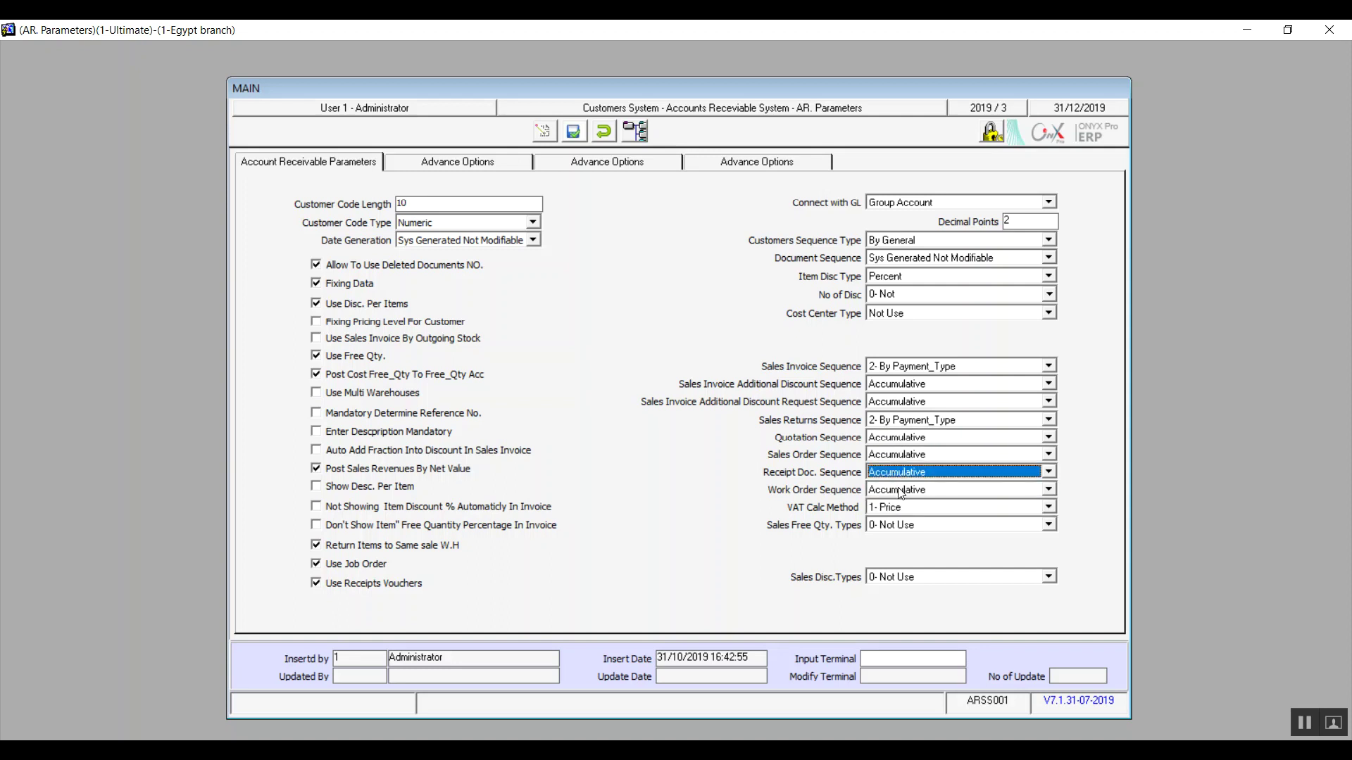
left_click(901, 490)
left_click(900, 490)
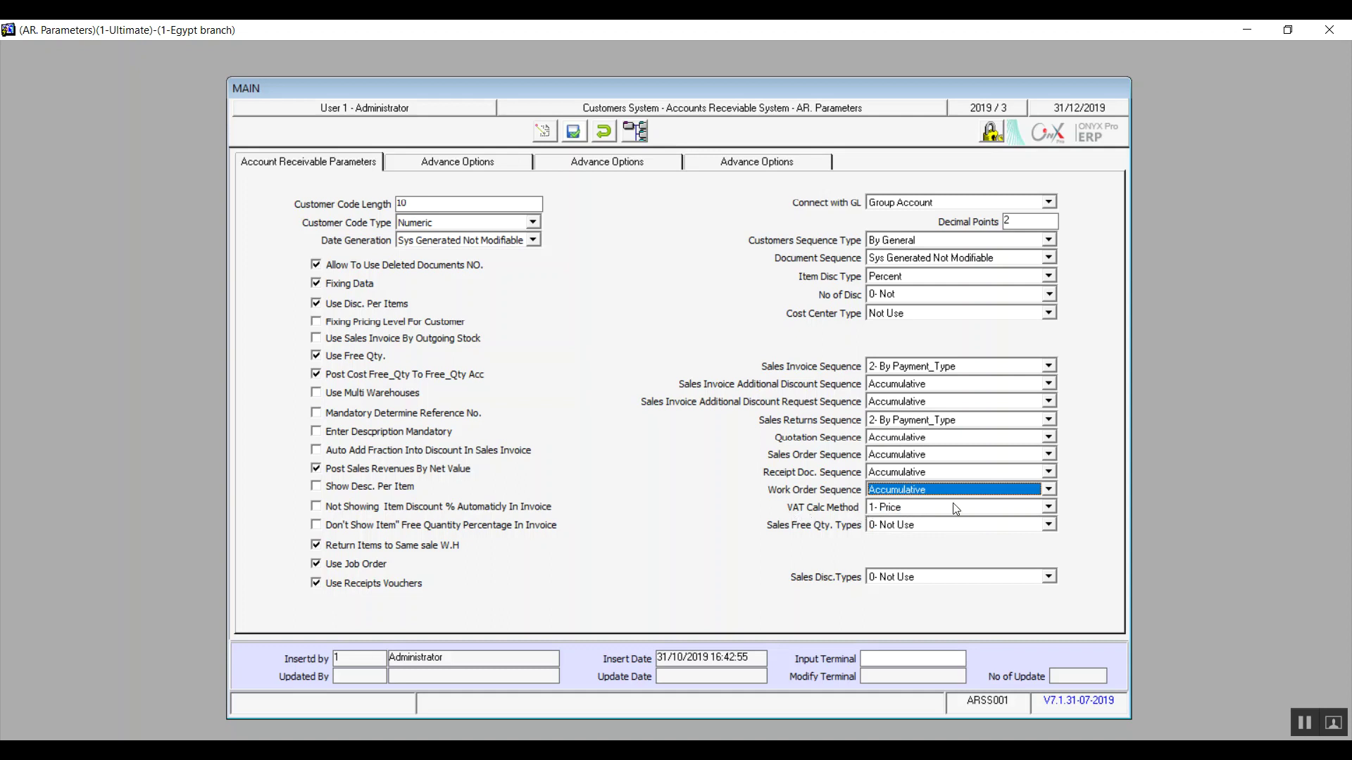
left_click(1050, 506)
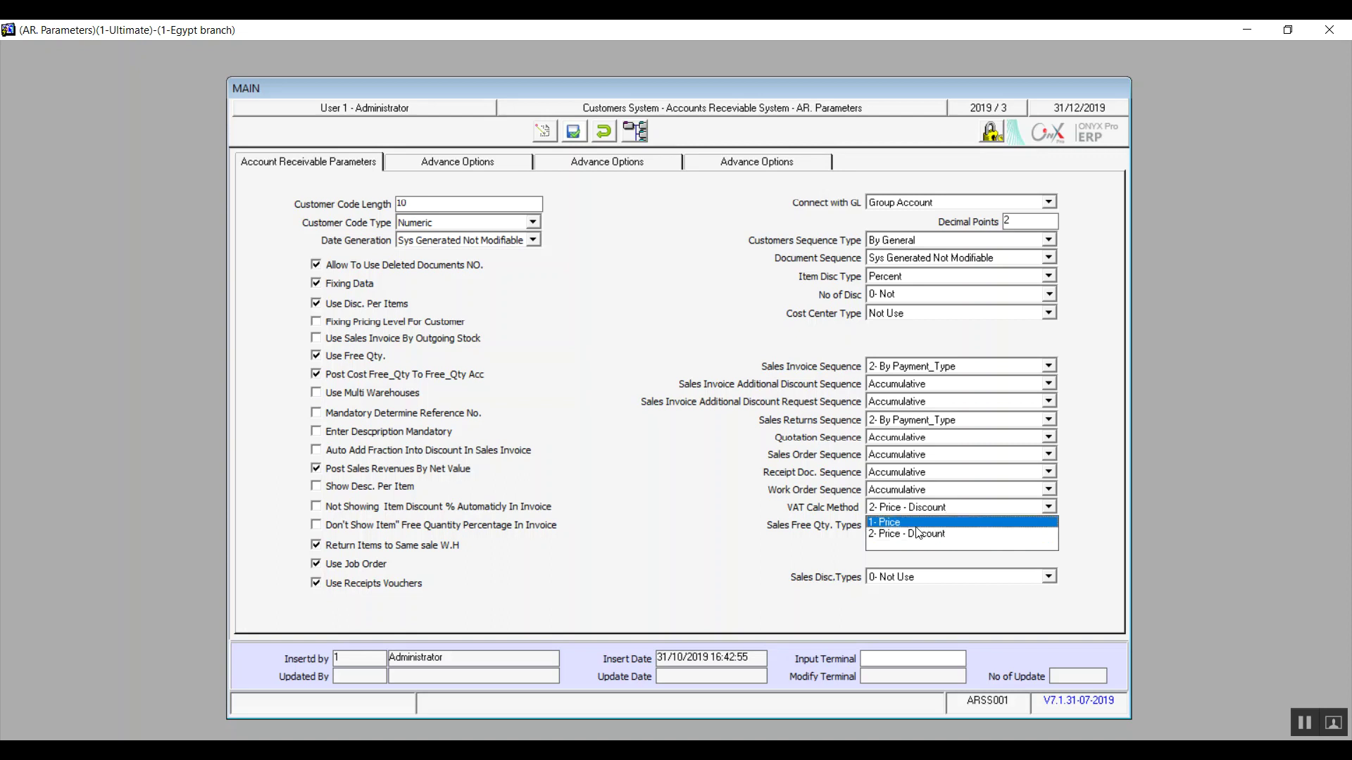
left_click(918, 535)
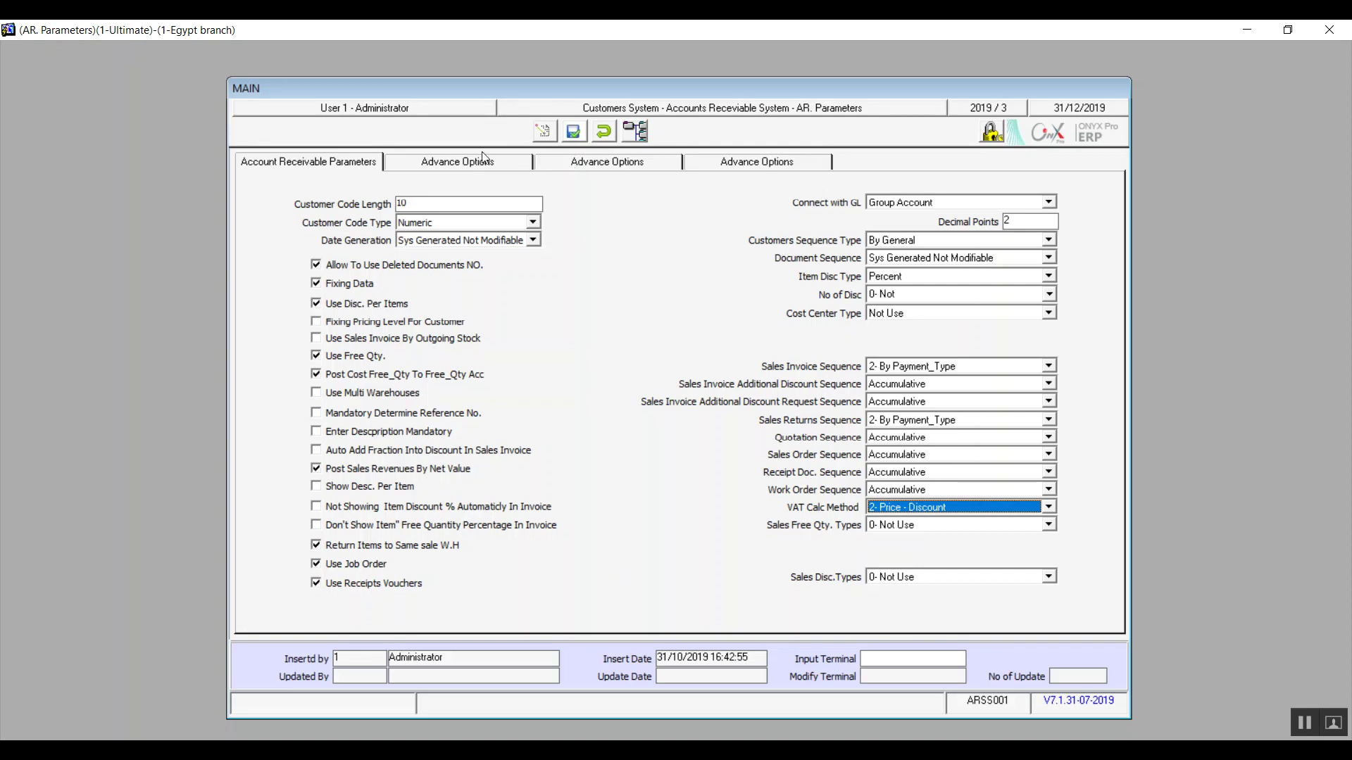
On the first Advance Options page, toggle Determine Invoice No For Previous Year Mandatory
left_click(464, 164)
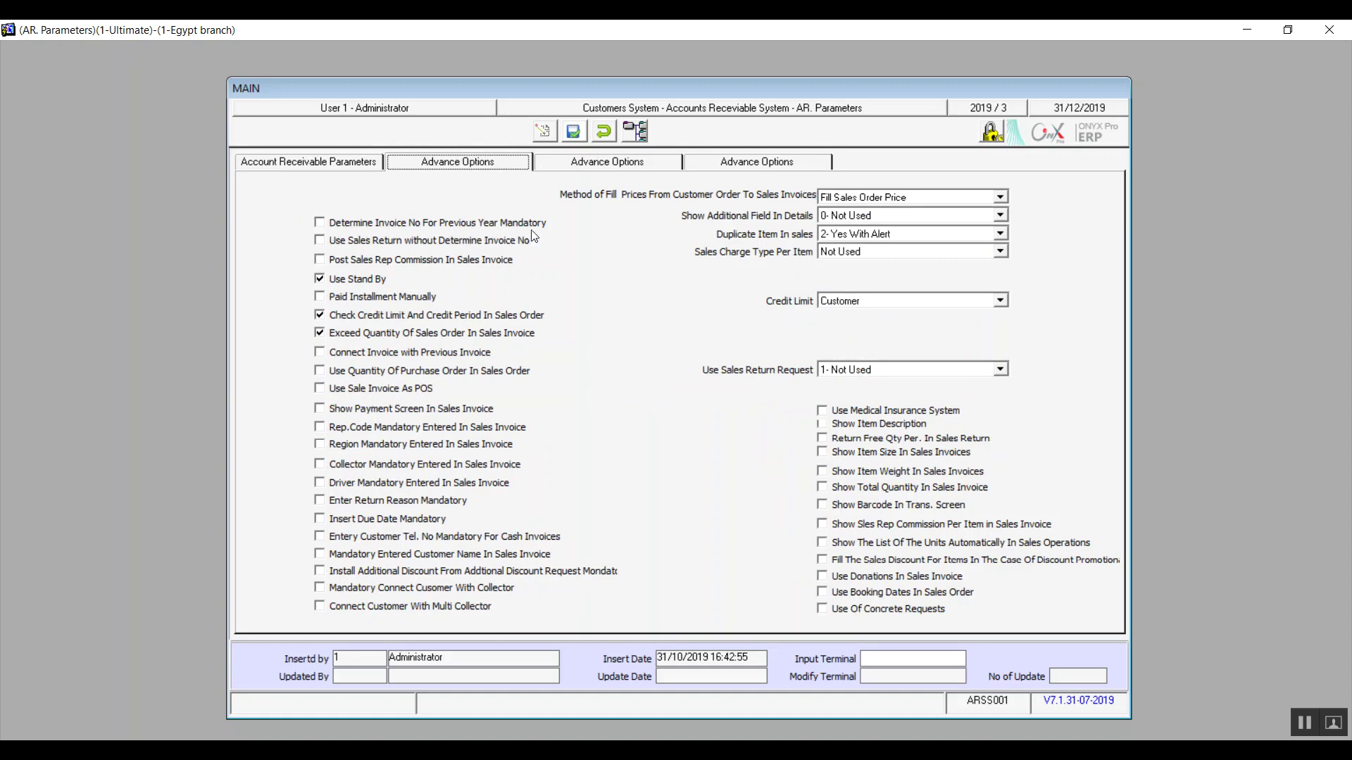
left_click(320, 222)
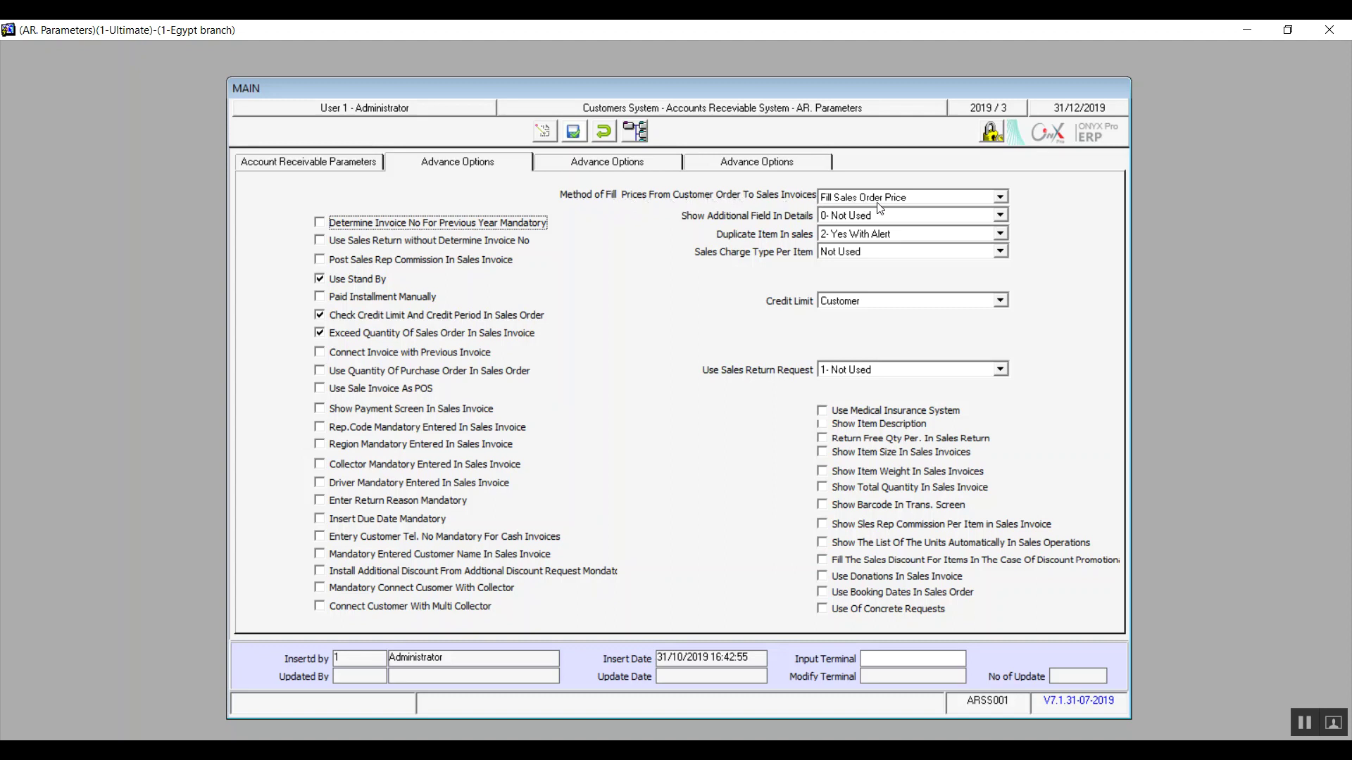
Keep Fill Sales Order Price and 0- Not Used, then list the Duplicate Item In Sales choices
left_click(1001, 198)
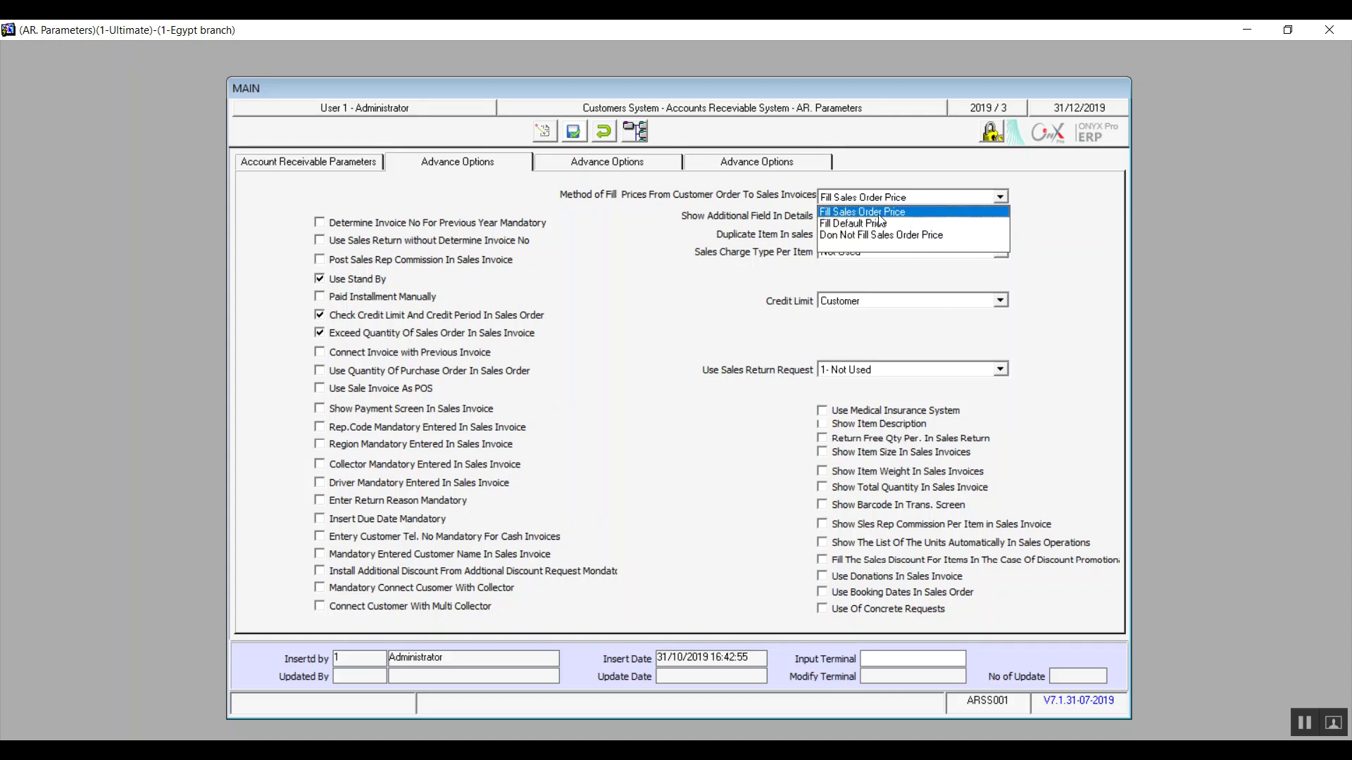
left_click(878, 214)
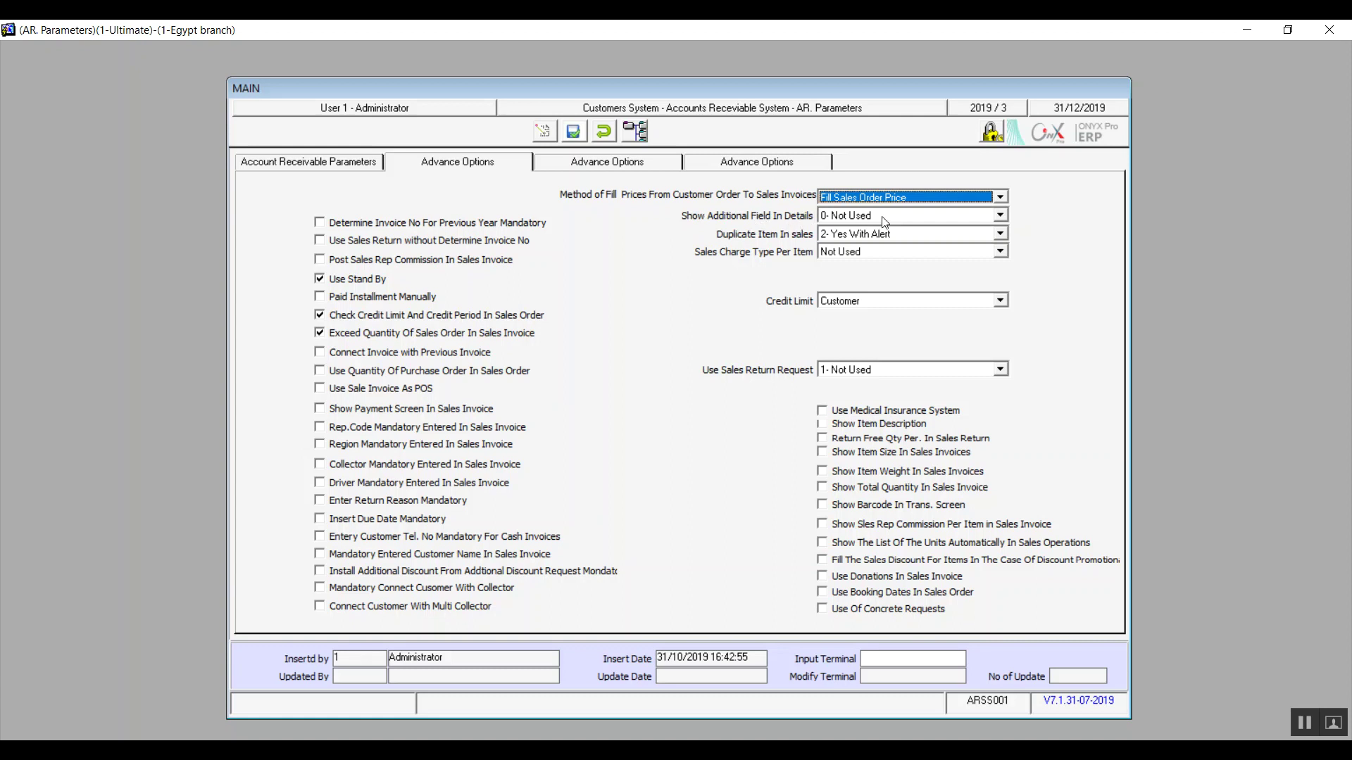
left_click(885, 221)
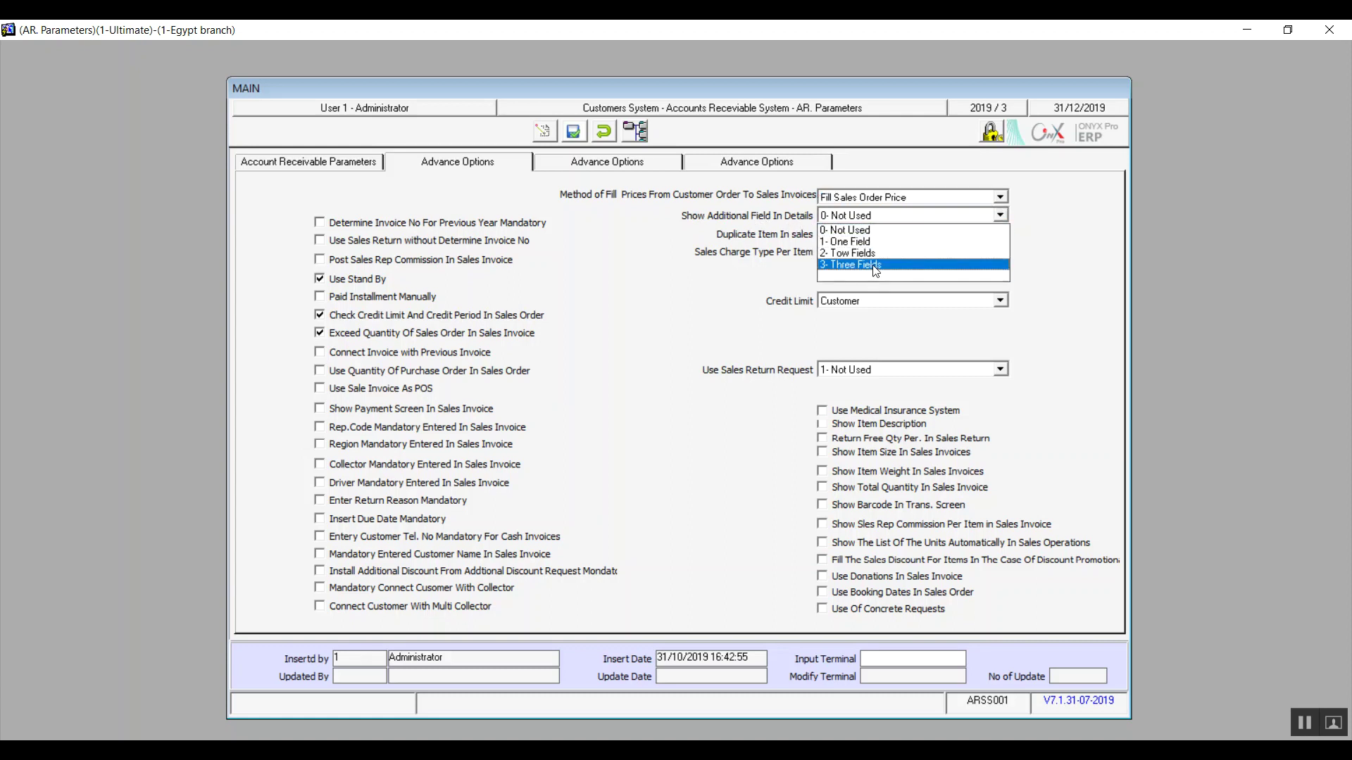
left_click(875, 231)
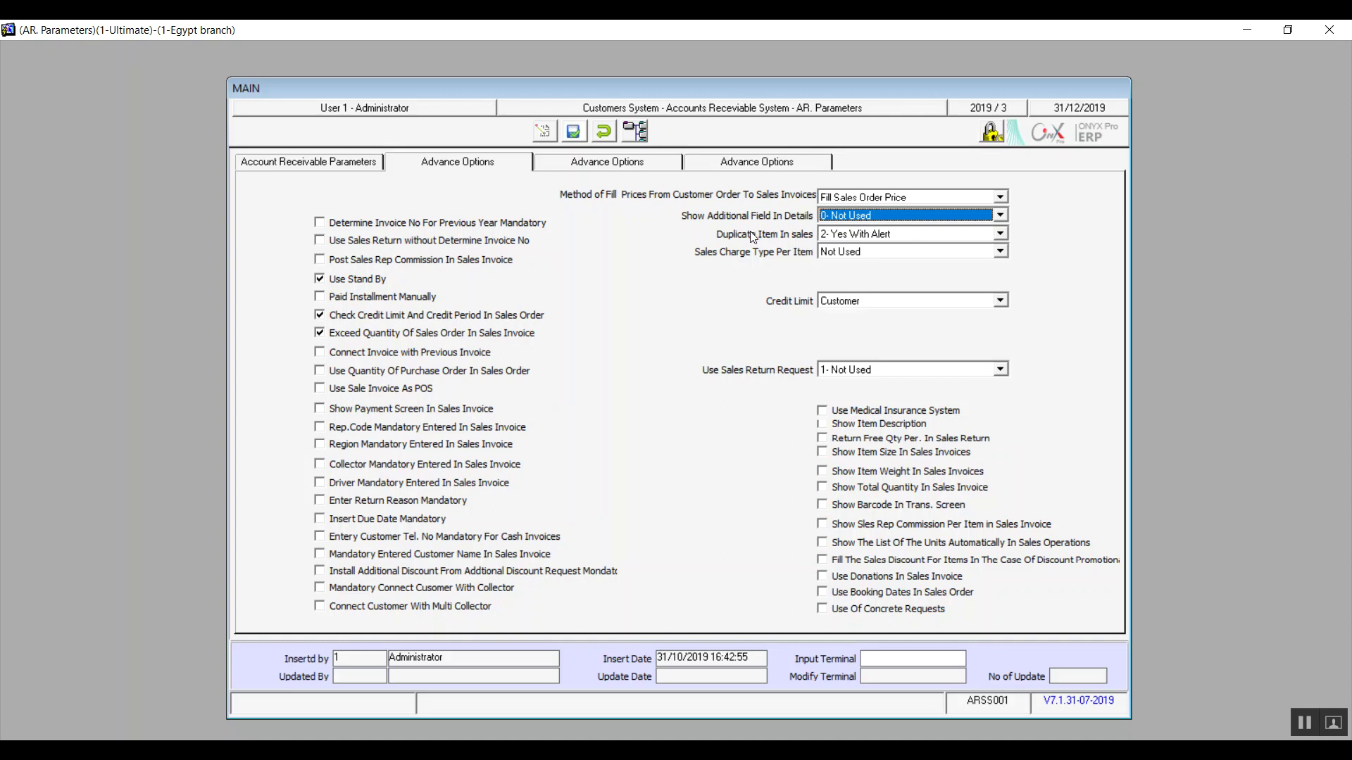
left_click(867, 239)
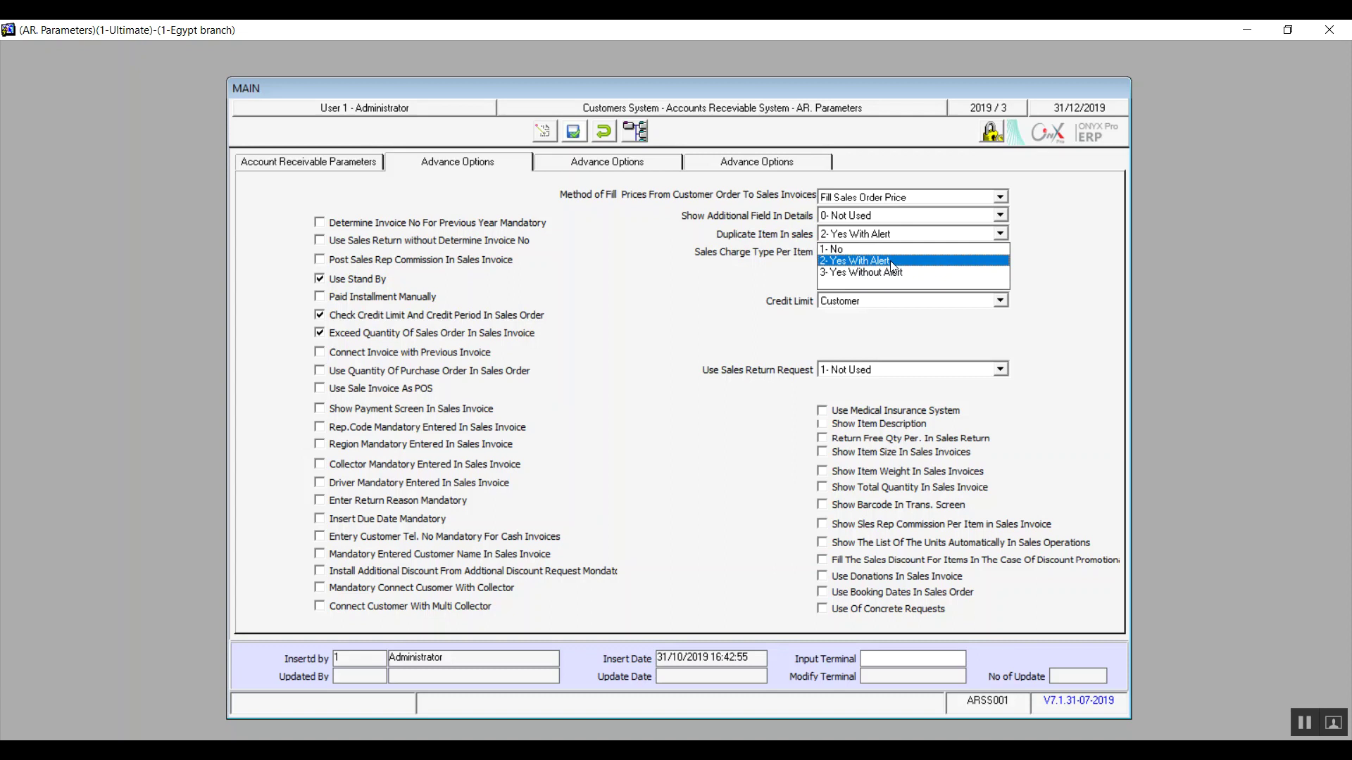
Set Duplicate Item In Sales to 1- No, then view the Sales Charge Type Per Item options
left_click(845, 251)
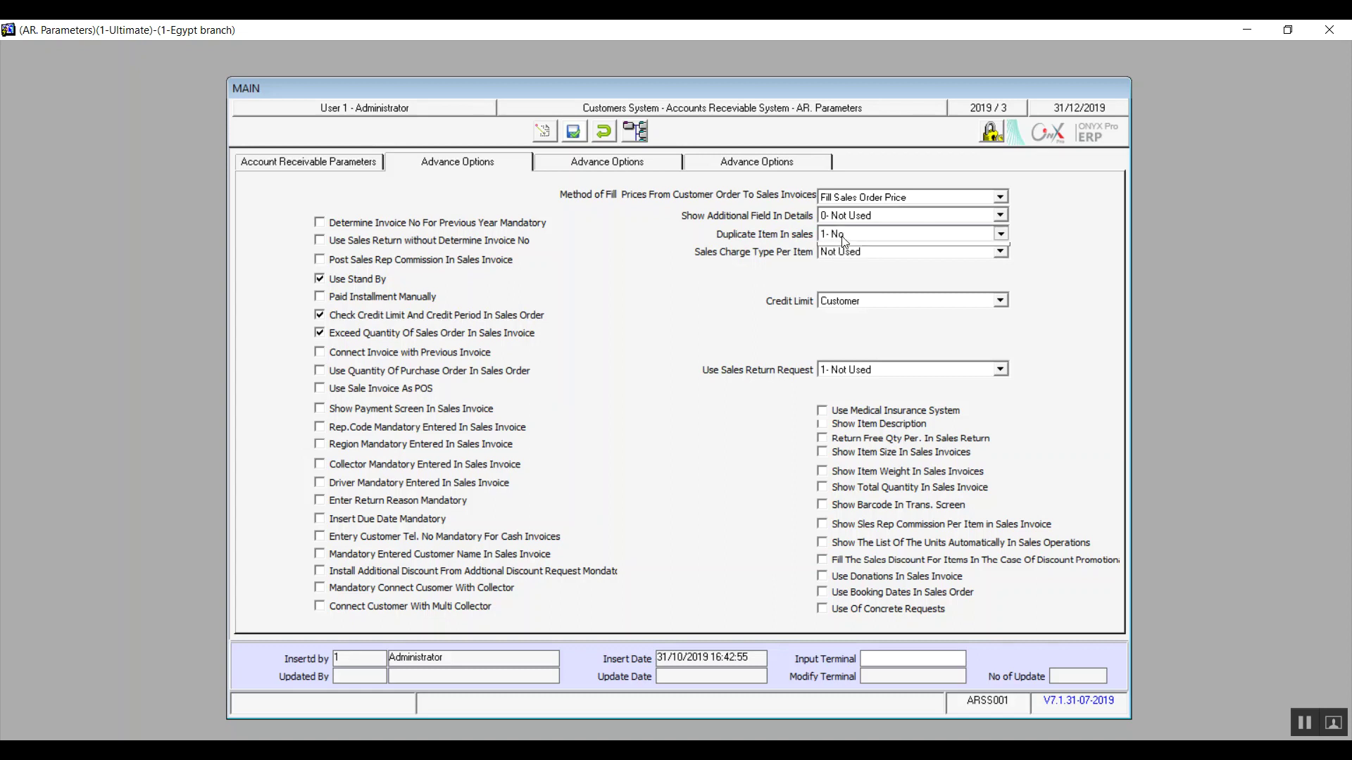
left_click(842, 236)
left_click(842, 247)
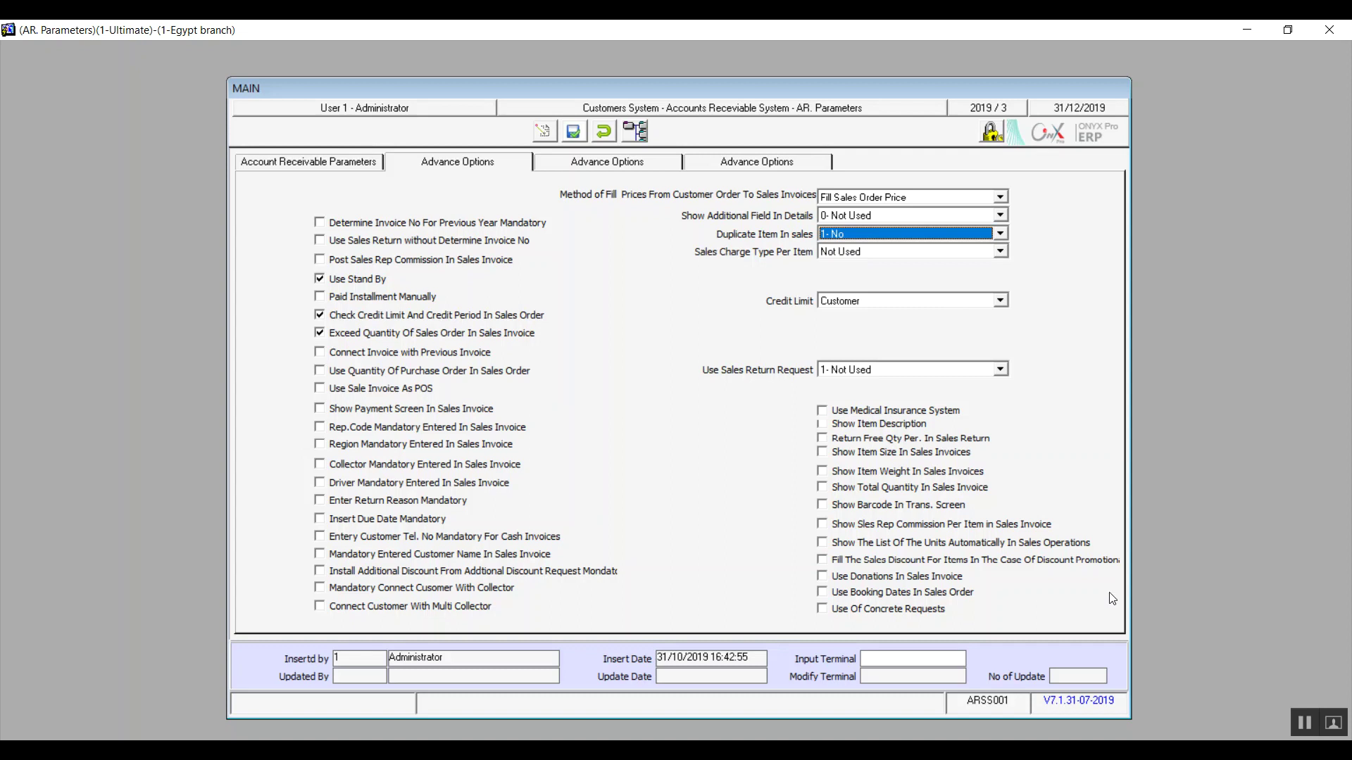
left_click(1303, 721)
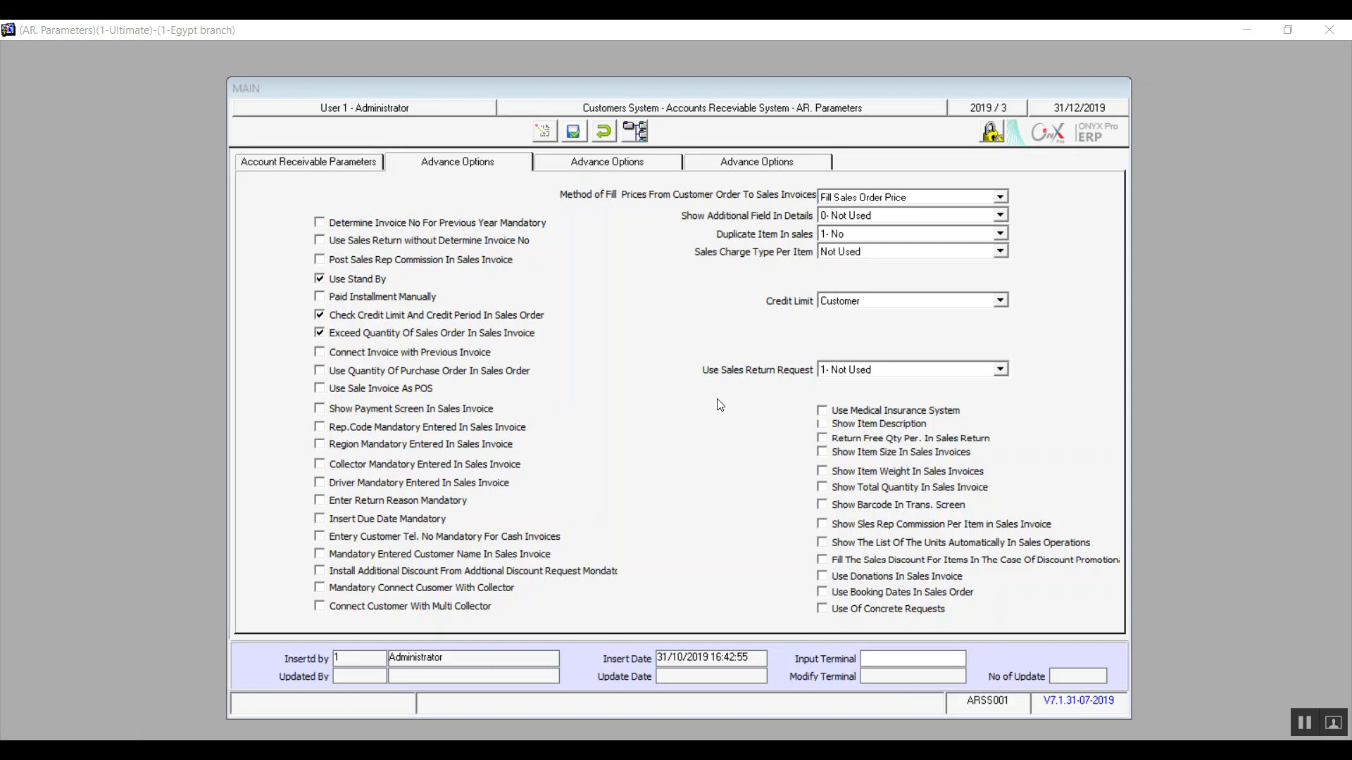
left_click(864, 251)
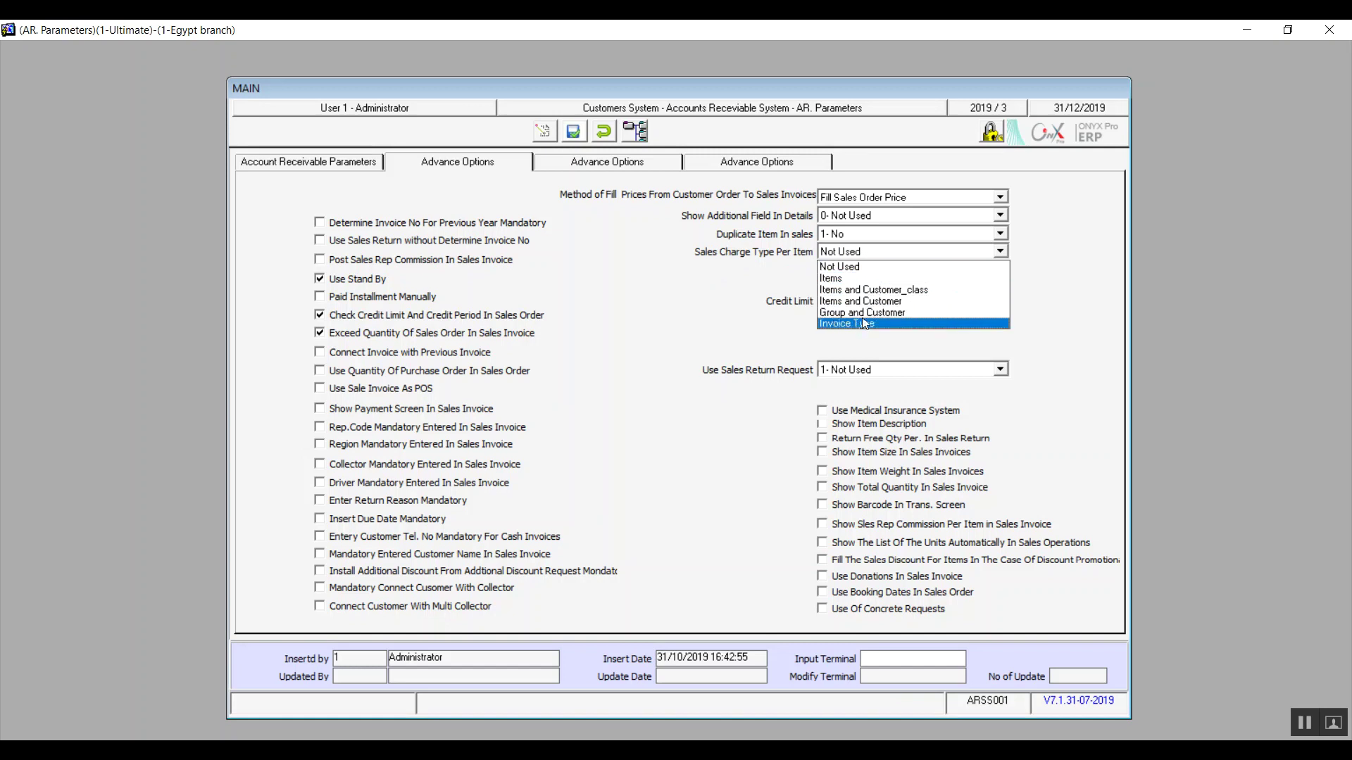
left_click(862, 267)
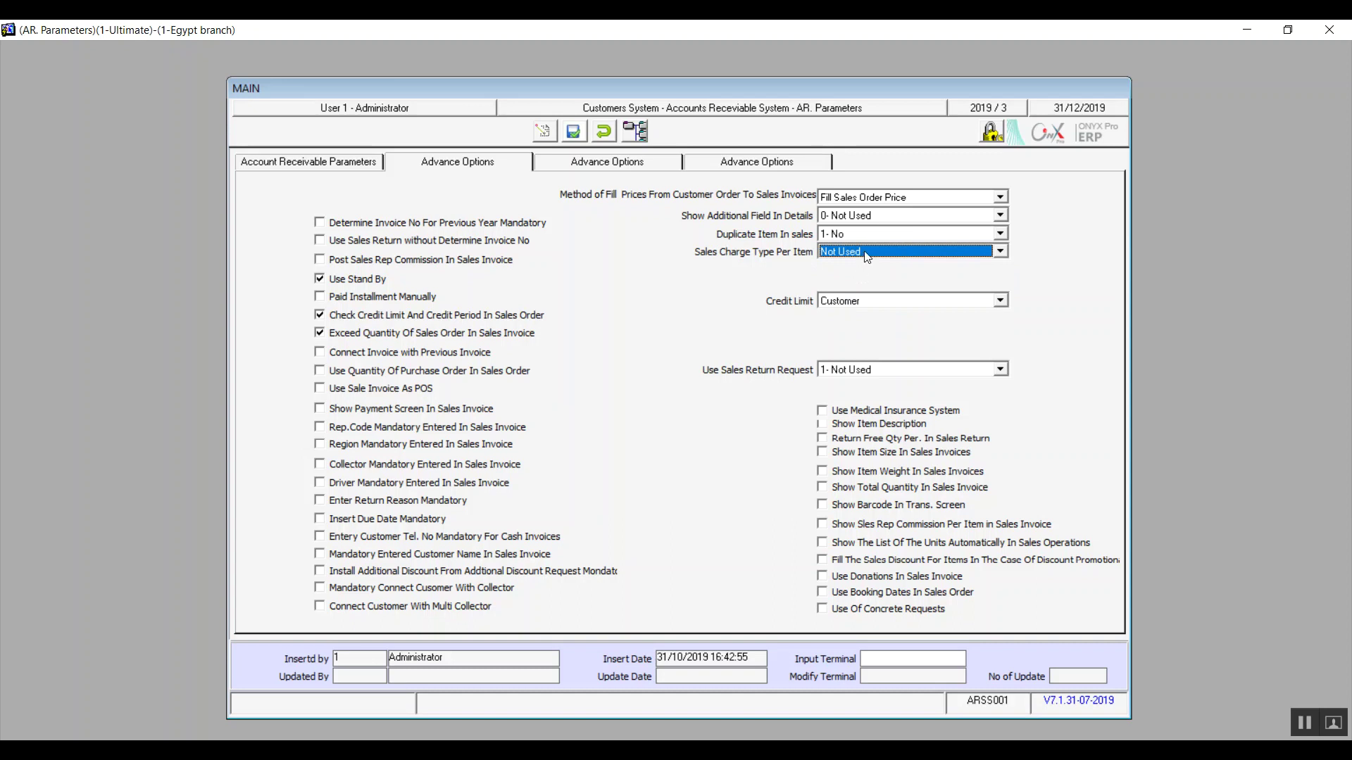
left_click(865, 252)
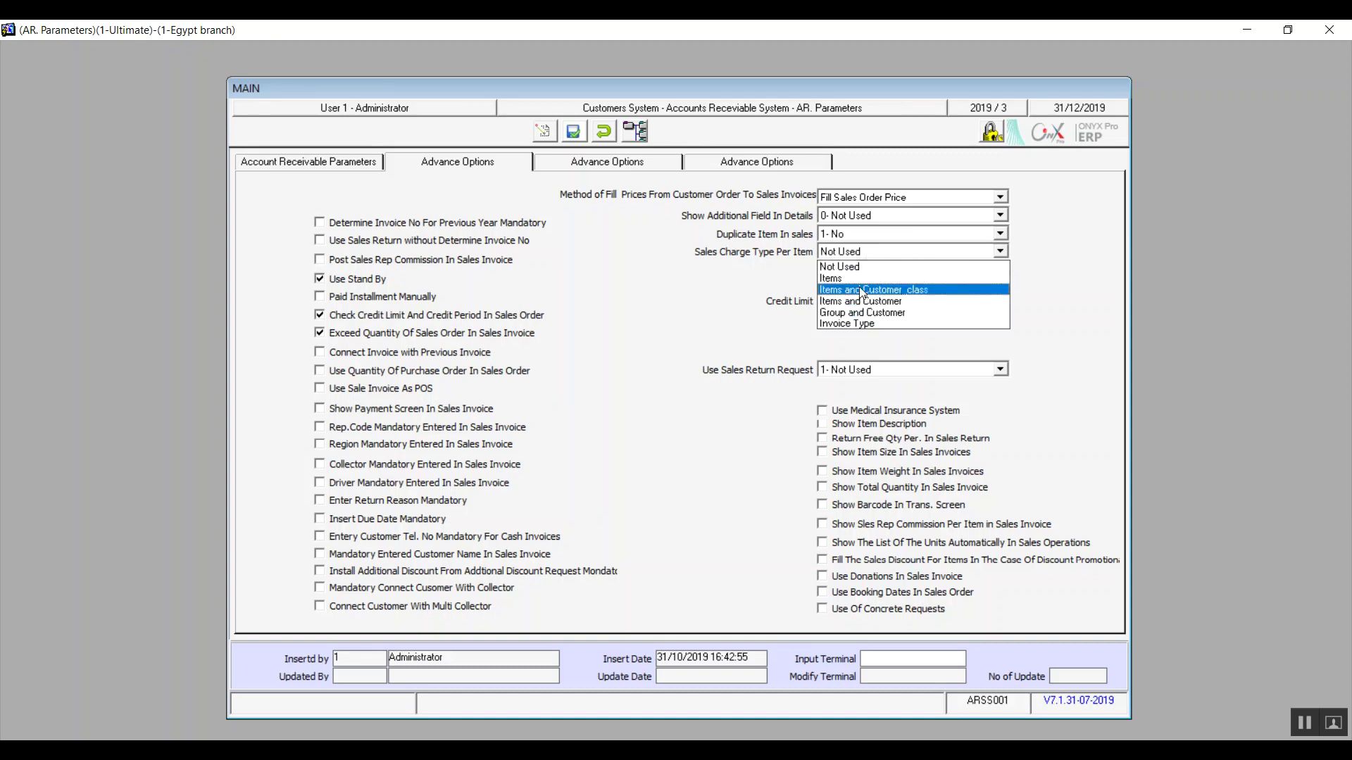
left_click(858, 268)
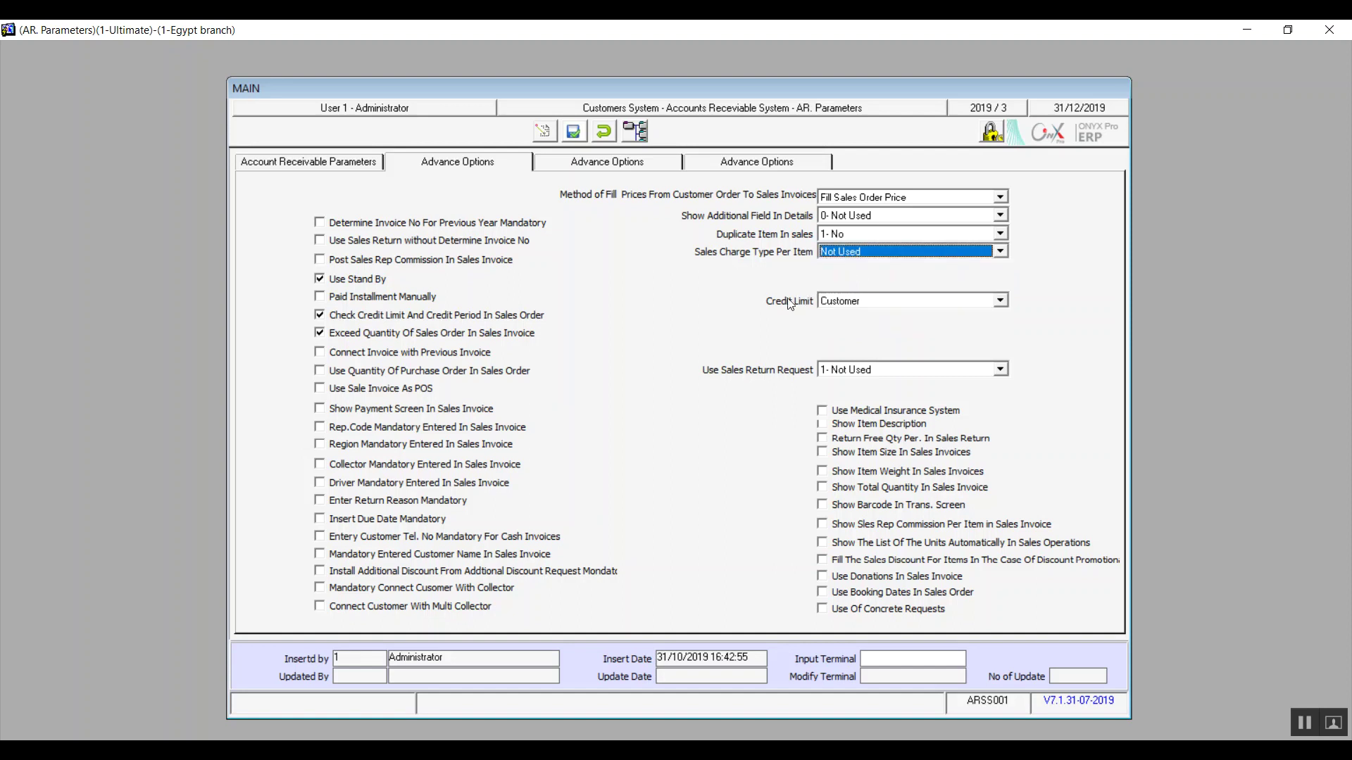
left_click(868, 301)
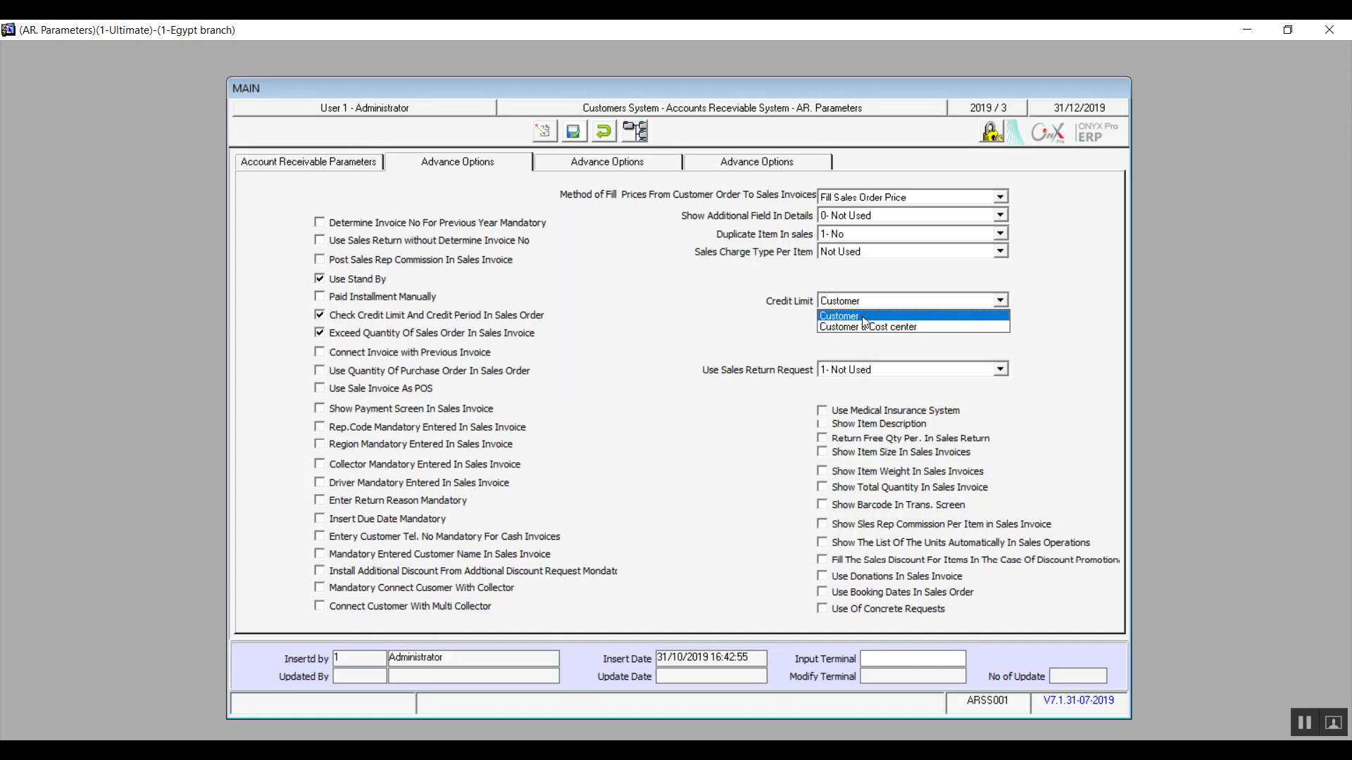
left_click(863, 316)
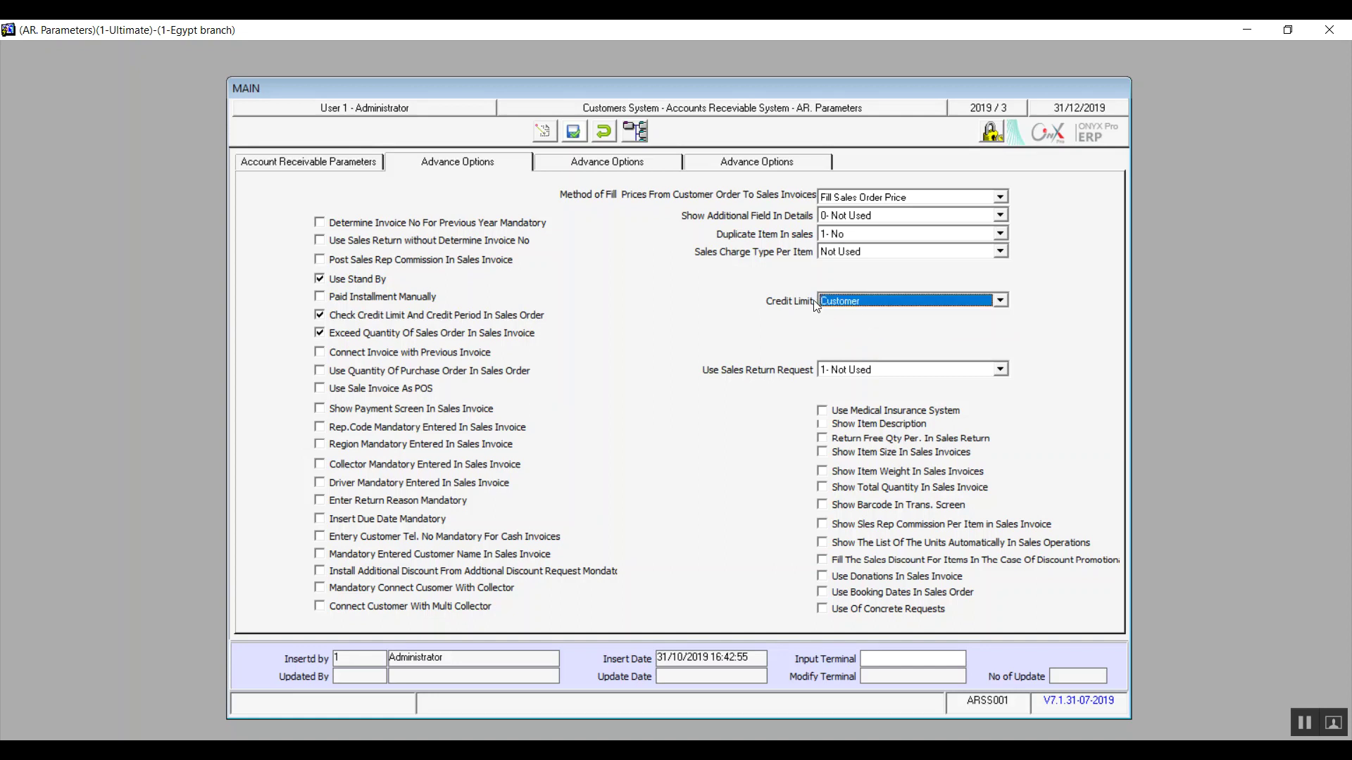
left_click(873, 303)
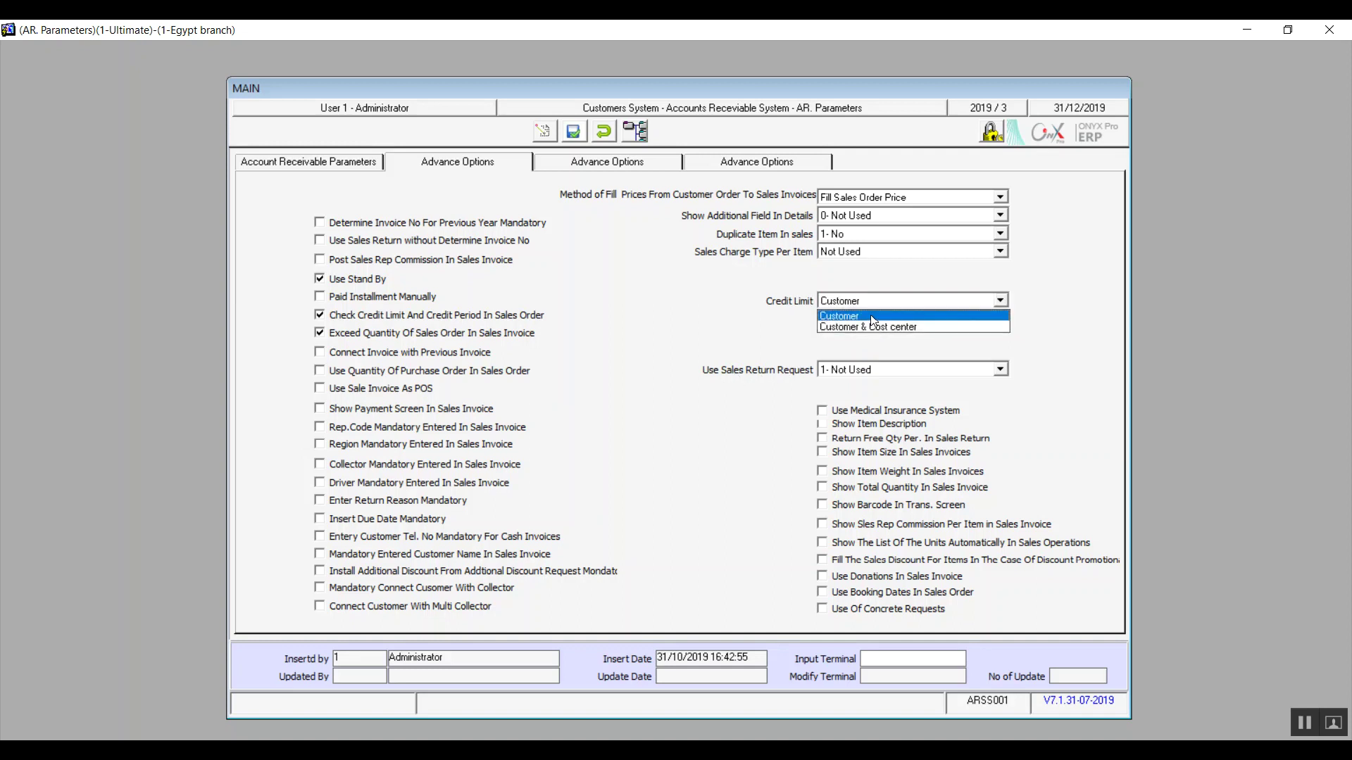
left_click(870, 318)
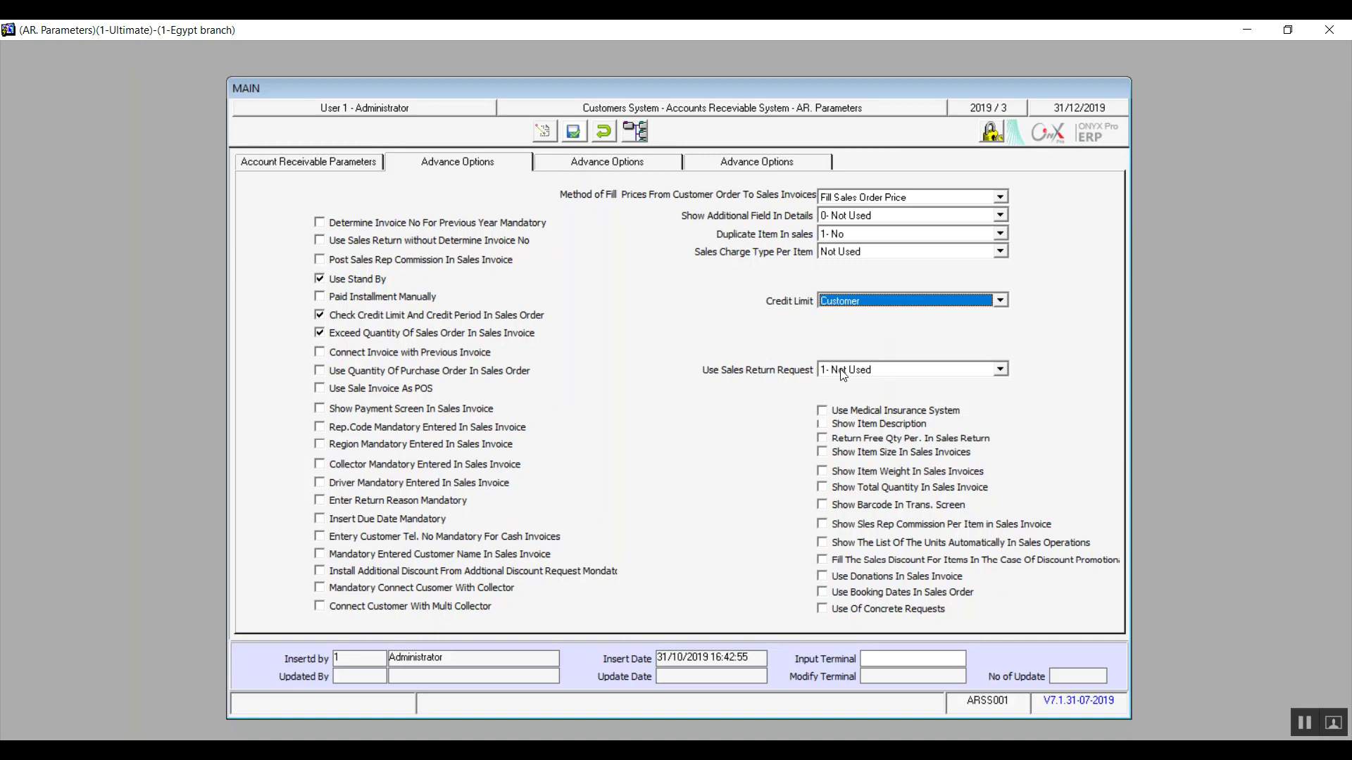
left_click(865, 371)
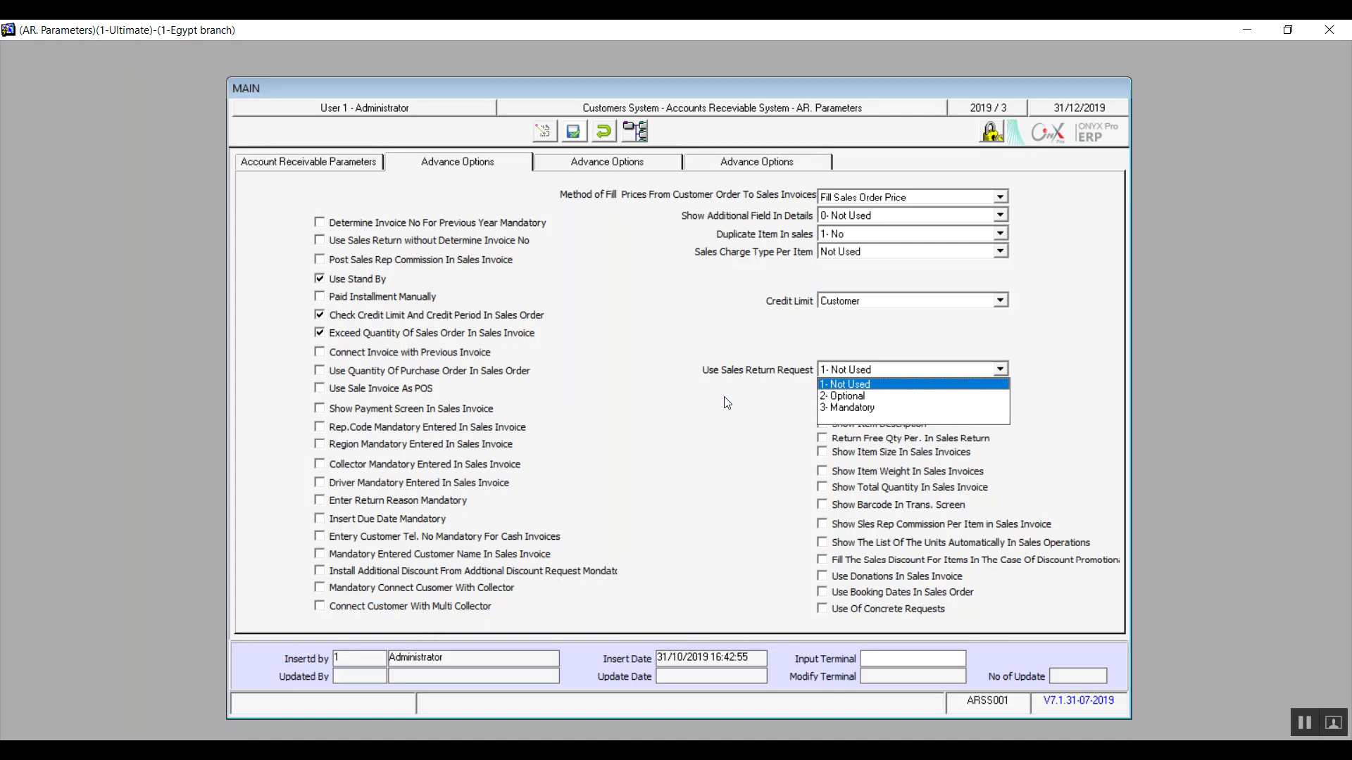
left_click(858, 386)
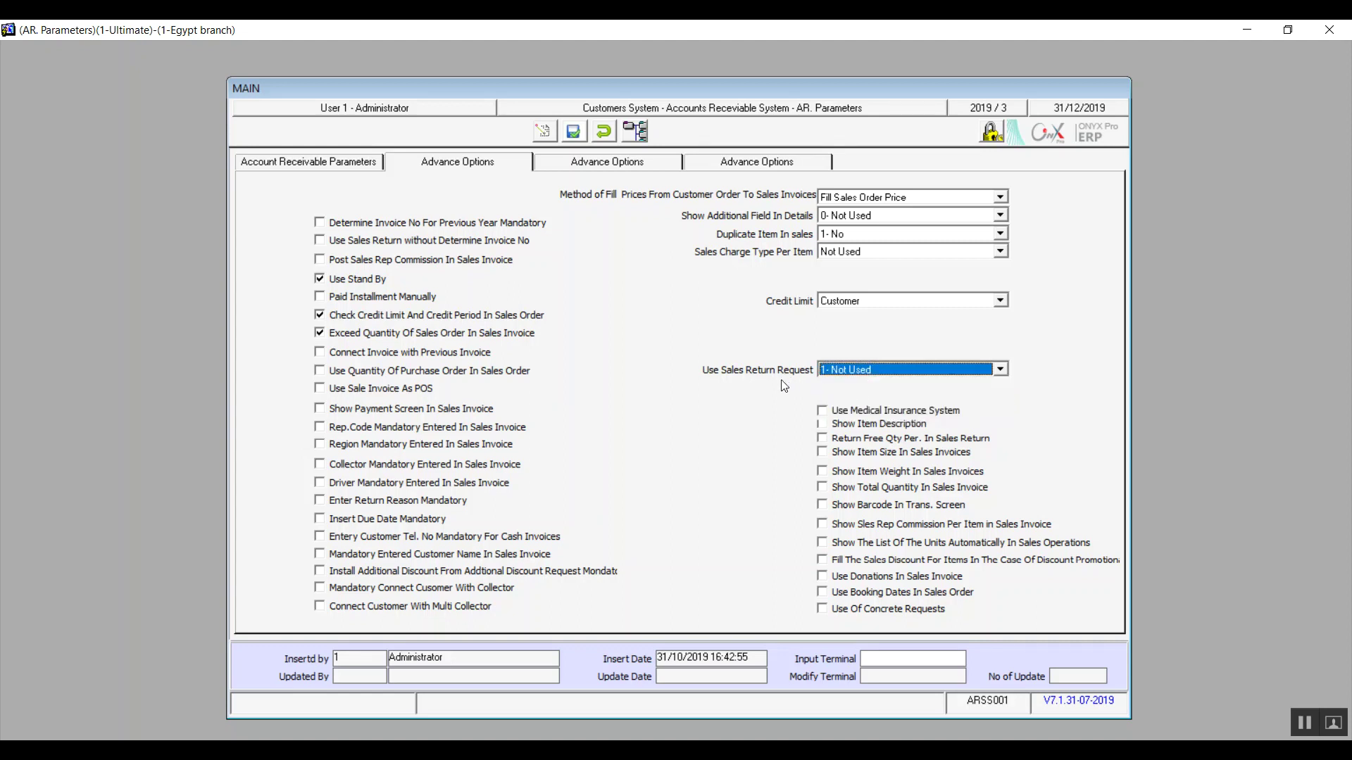
Tick Show Item Description, Return Free Qty Per. In Sales Return and Fill The Sales Discount, then undo all edits
left_click(887, 430)
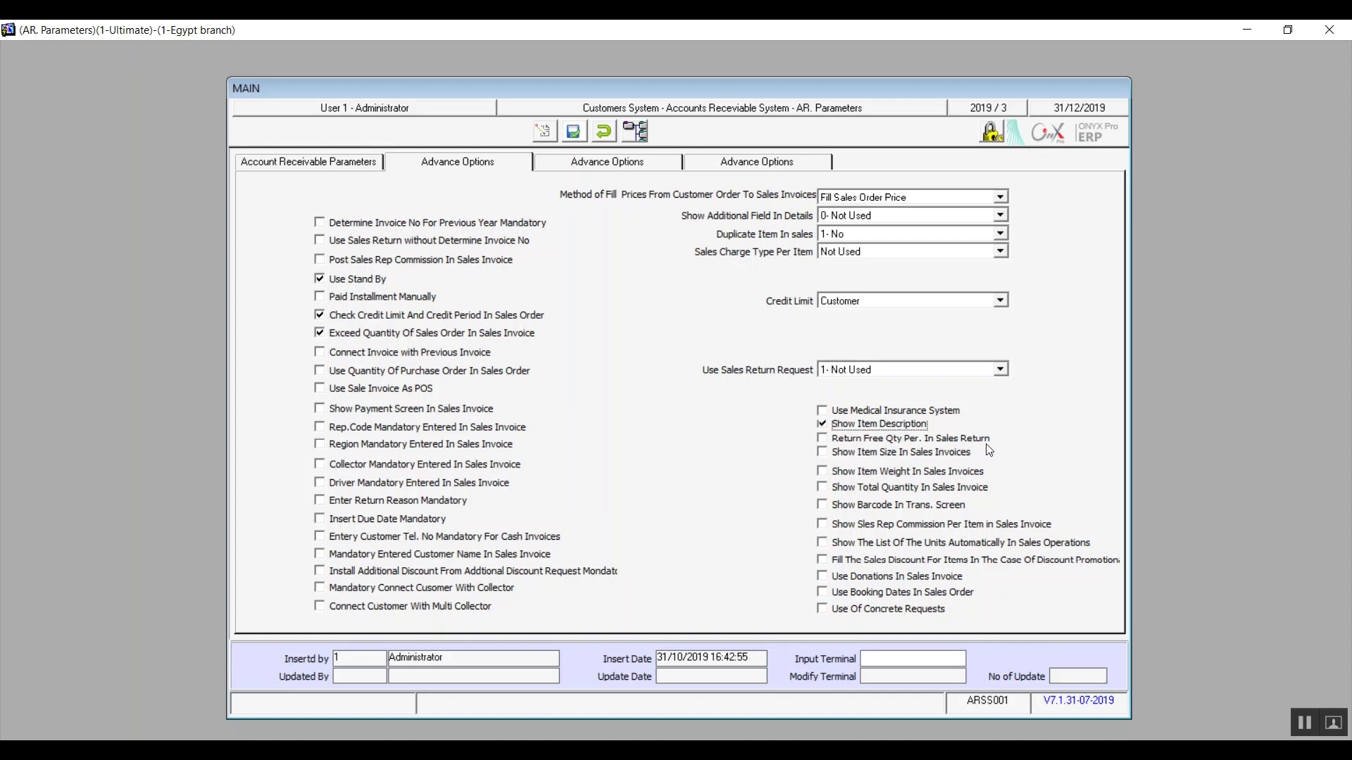
left_click(864, 442)
left_click(831, 564)
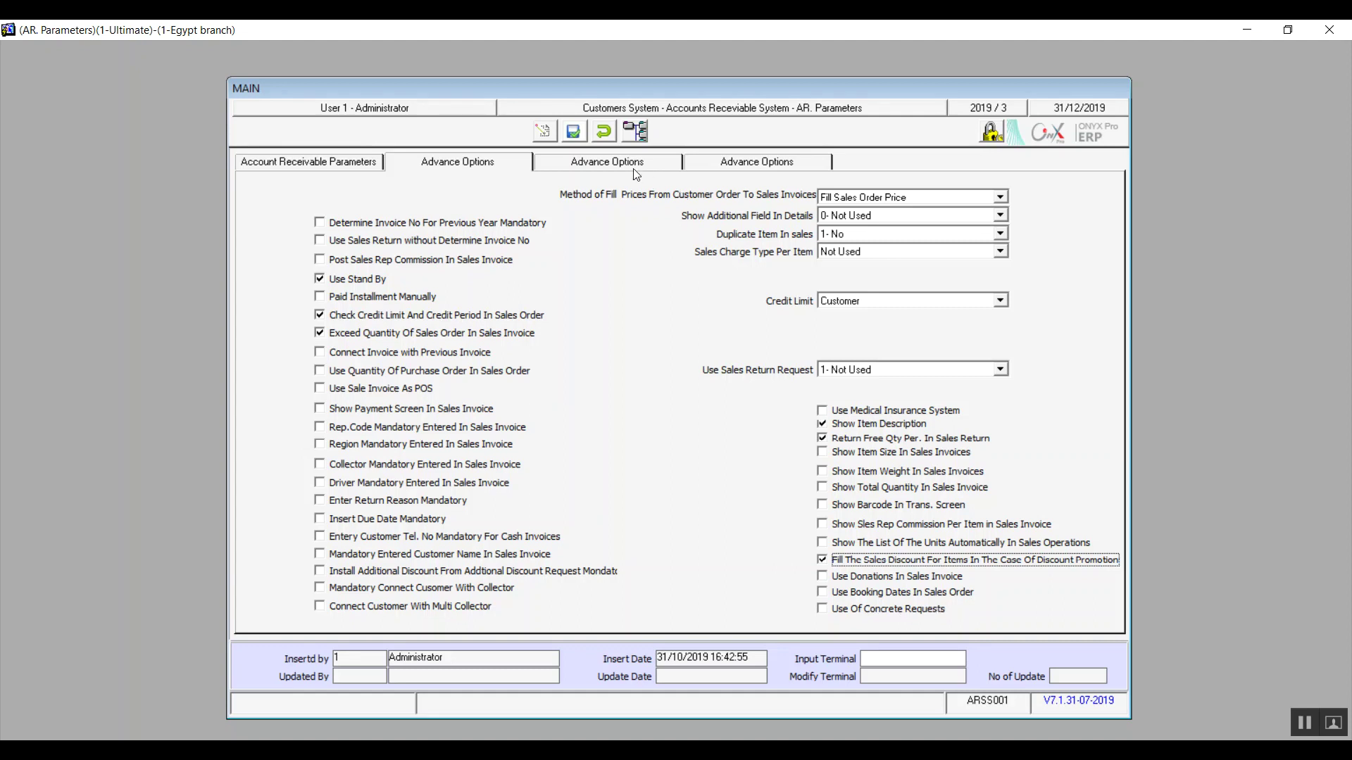
left_click(595, 135)
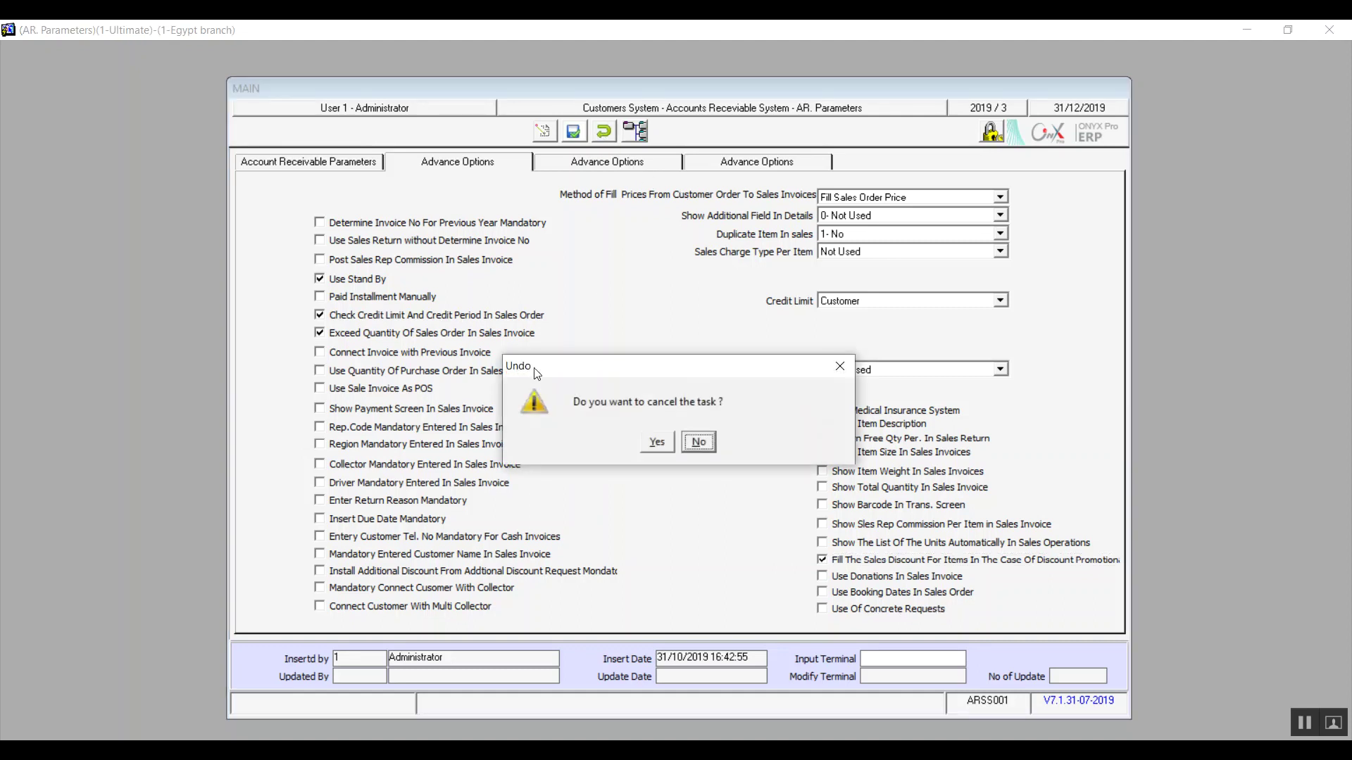
left_click(672, 442)
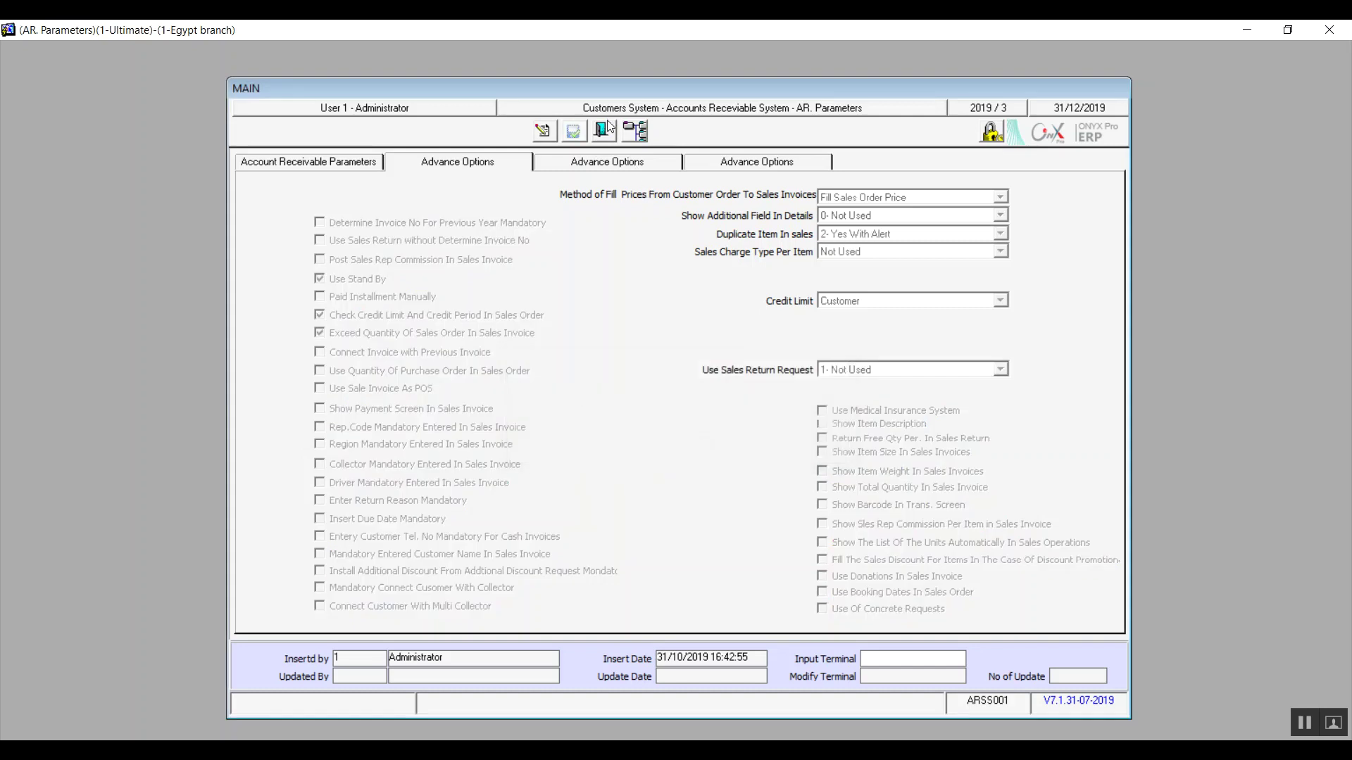